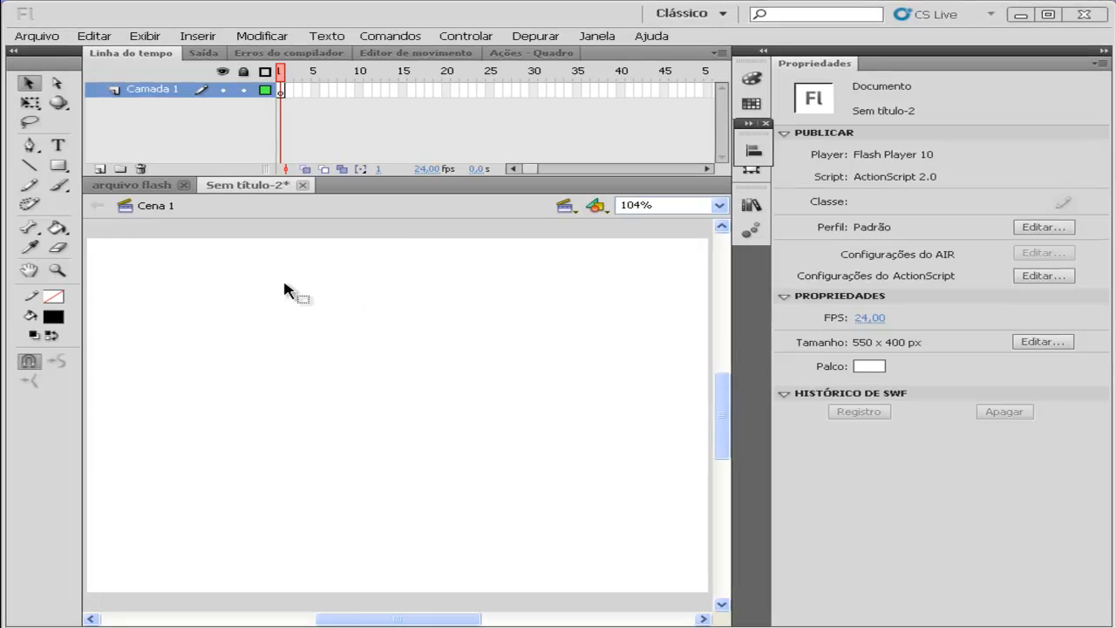
left_click_drag(159, 270, 661, 568)
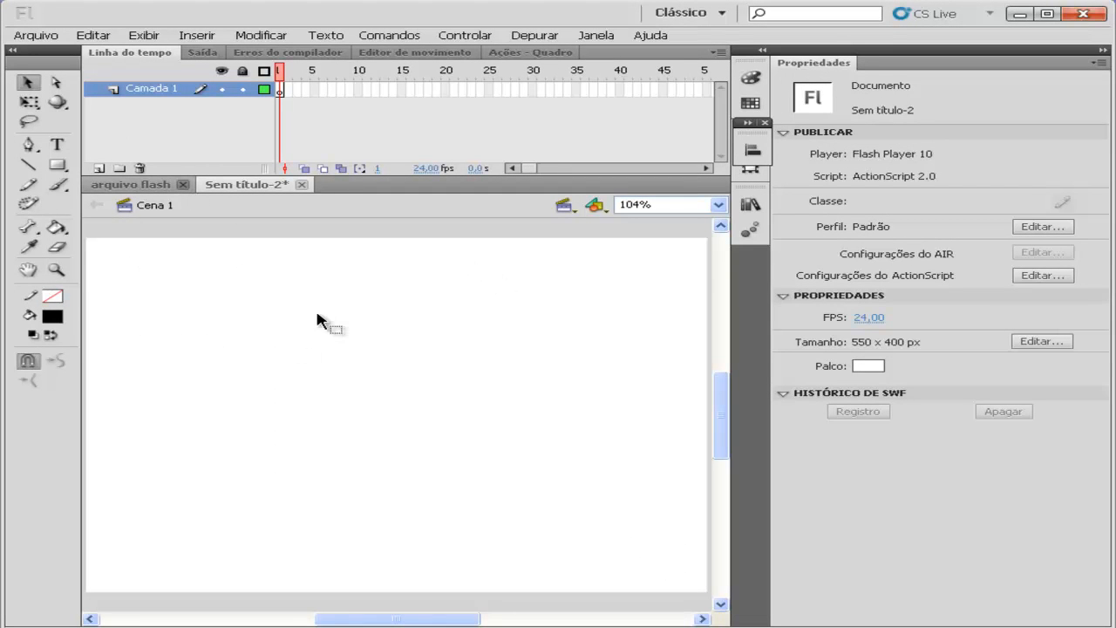
left_click_drag(161, 277, 640, 546)
left_click_drag(471, 349, 645, 450)
left_click_drag(318, 407, 474, 478)
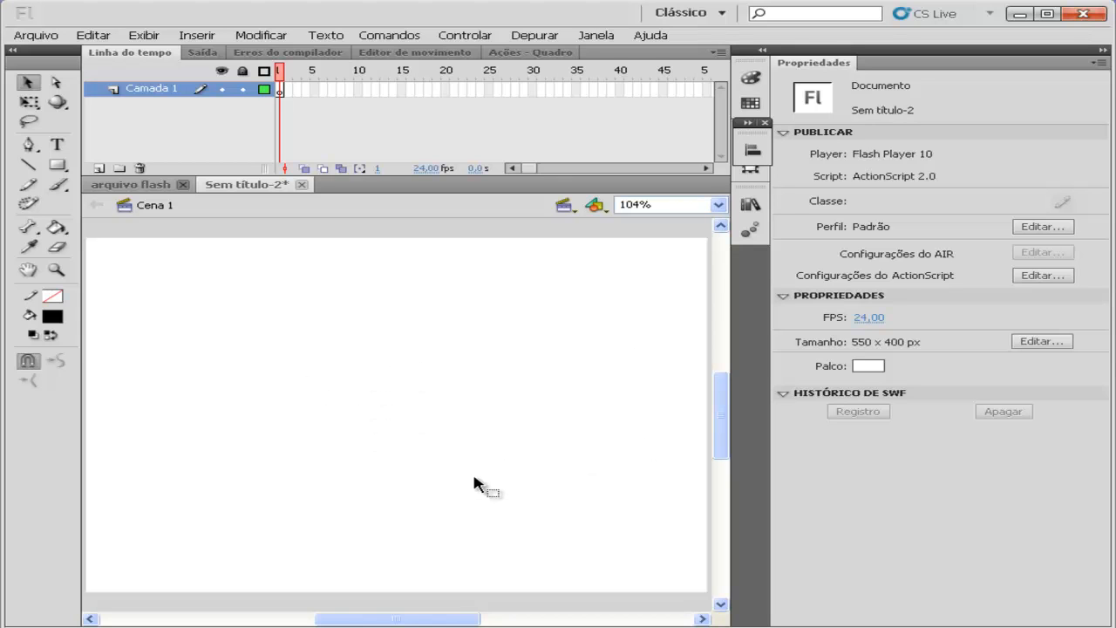
- Import the botão 1 file from the botões folder onto the stage
left_click(37, 36)
mouse_move(128, 243)
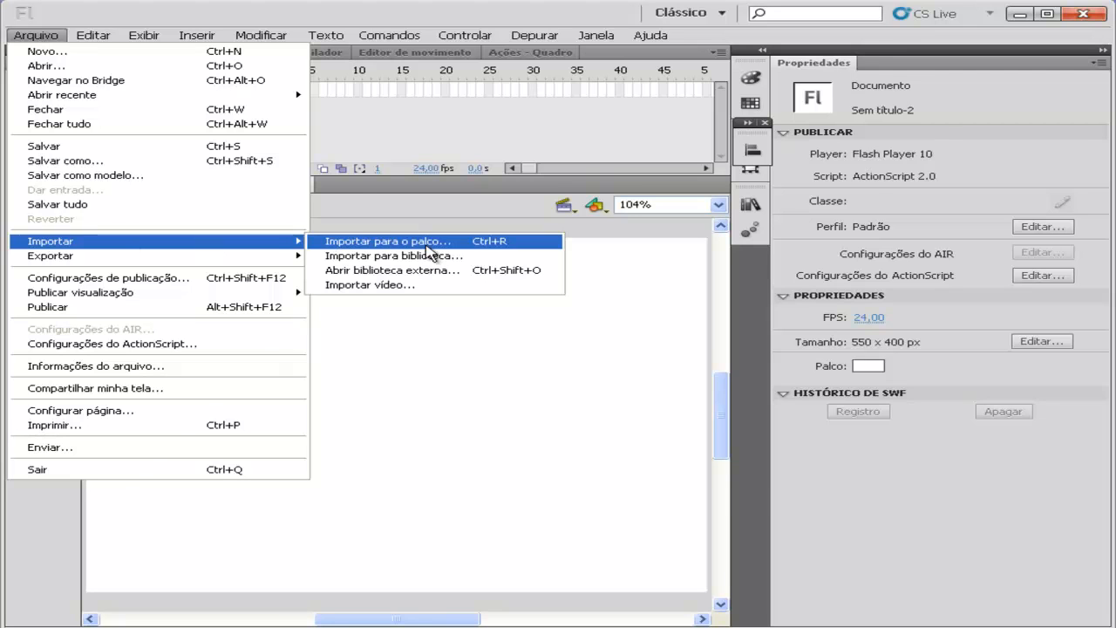
left_click(425, 245)
left_click(403, 195)
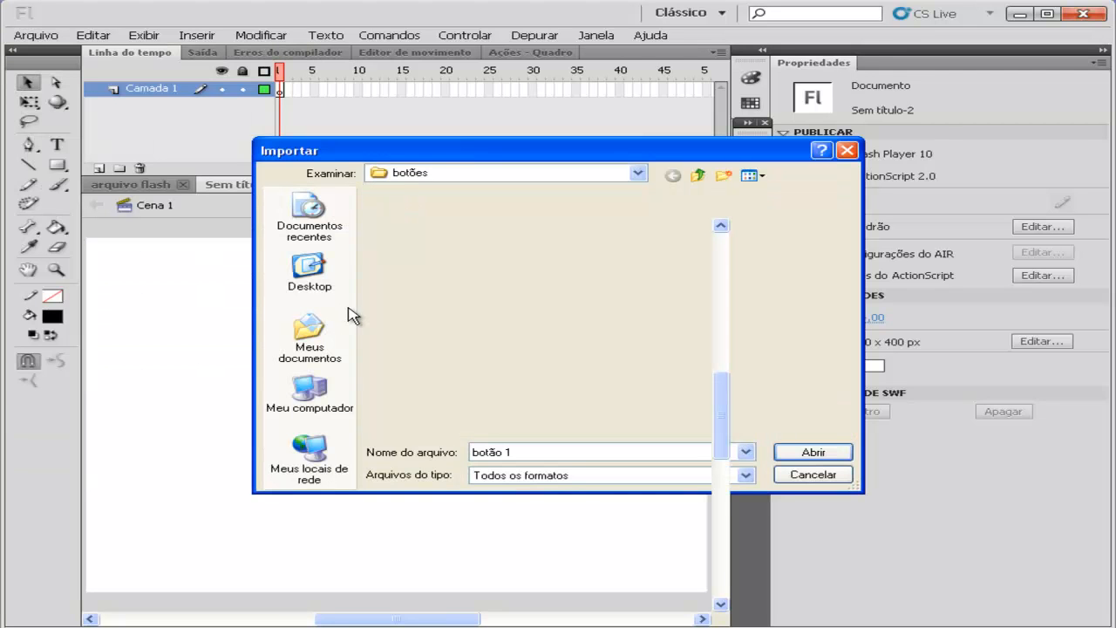
left_click(812, 451)
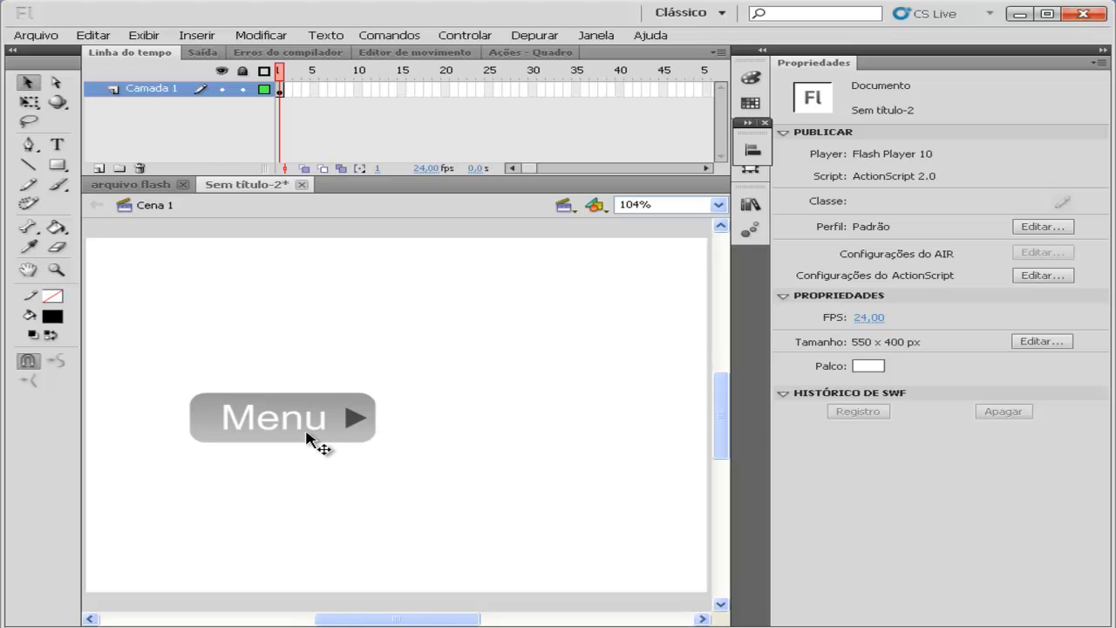
- Convert all the imported Menu artwork into a single symbol of type Botão
left_click_drag(418, 402, 607, 539)
left_click_drag(171, 375, 480, 481)
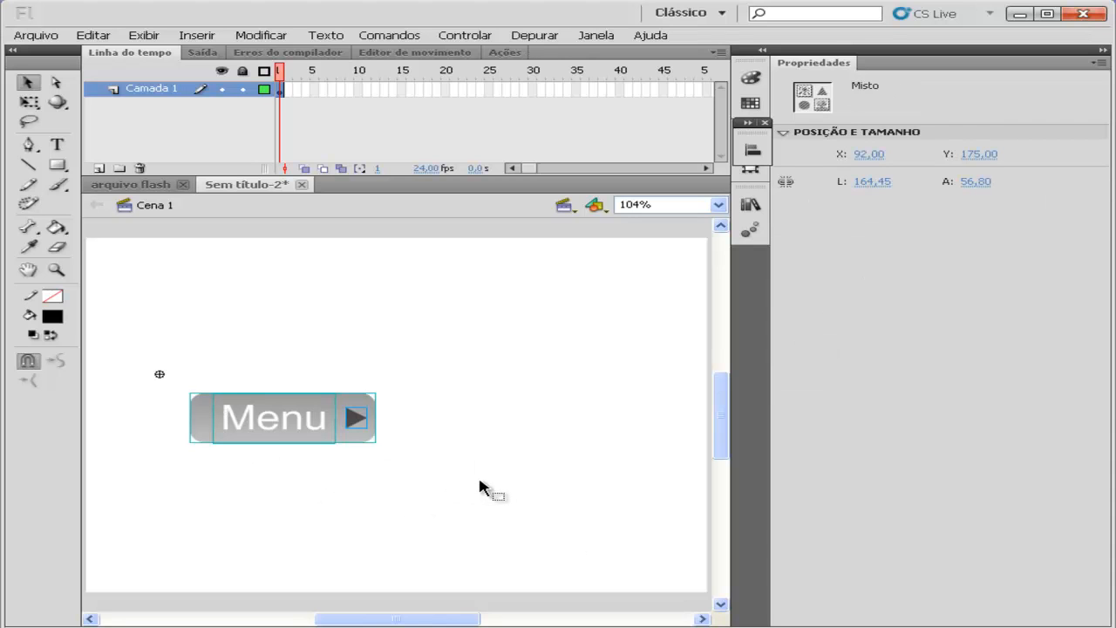
key("F8")
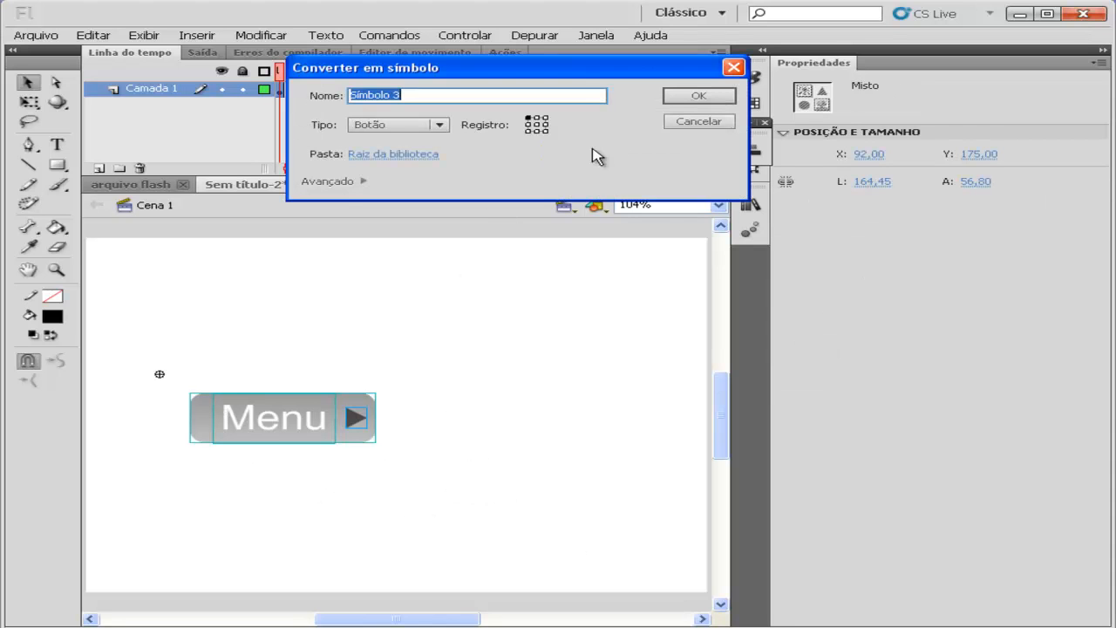
left_click(685, 100)
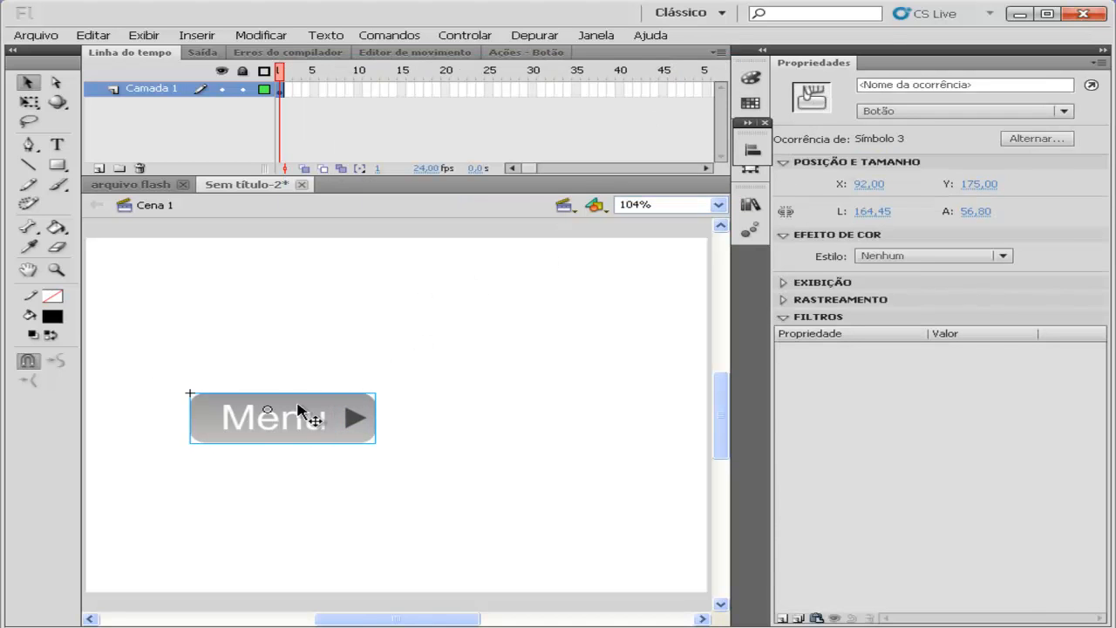
- Rename the layer holding the Menu button as botoes
double_click(161, 90)
type("botoes")
key("Return")
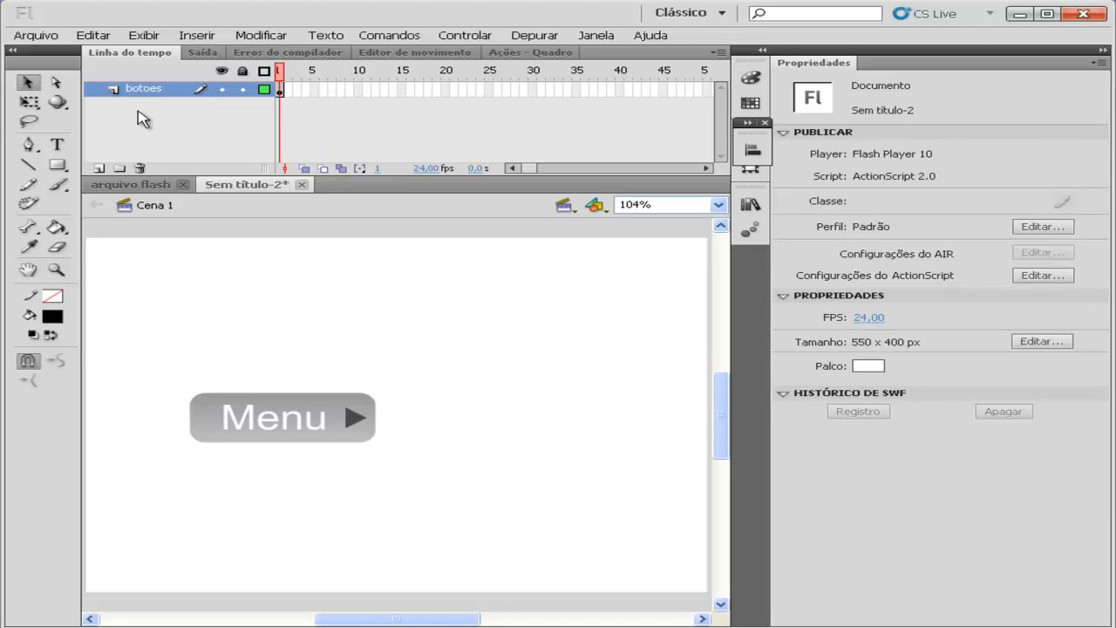
- Insert a new layer above botoes, name it ação and lock it
right_click(147, 93)
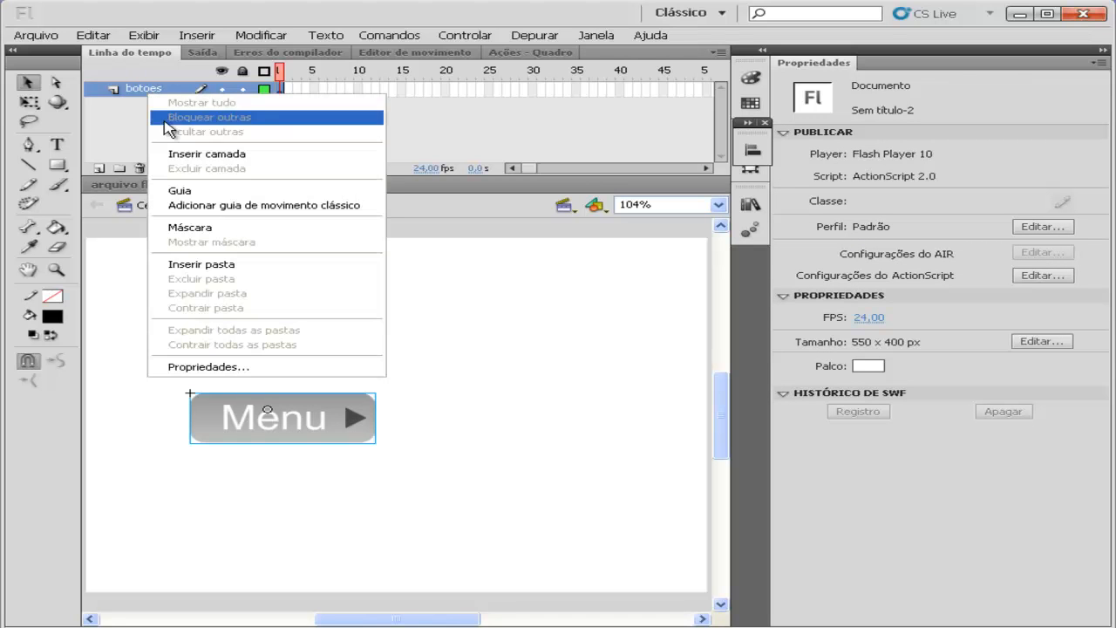
left_click(204, 155)
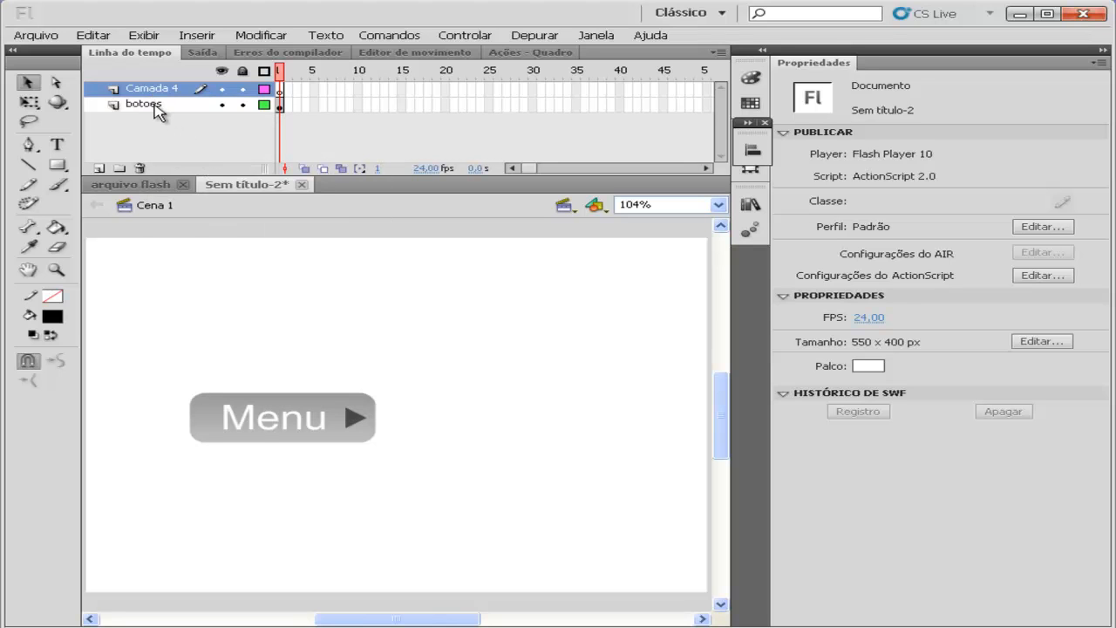
right_click(282, 105)
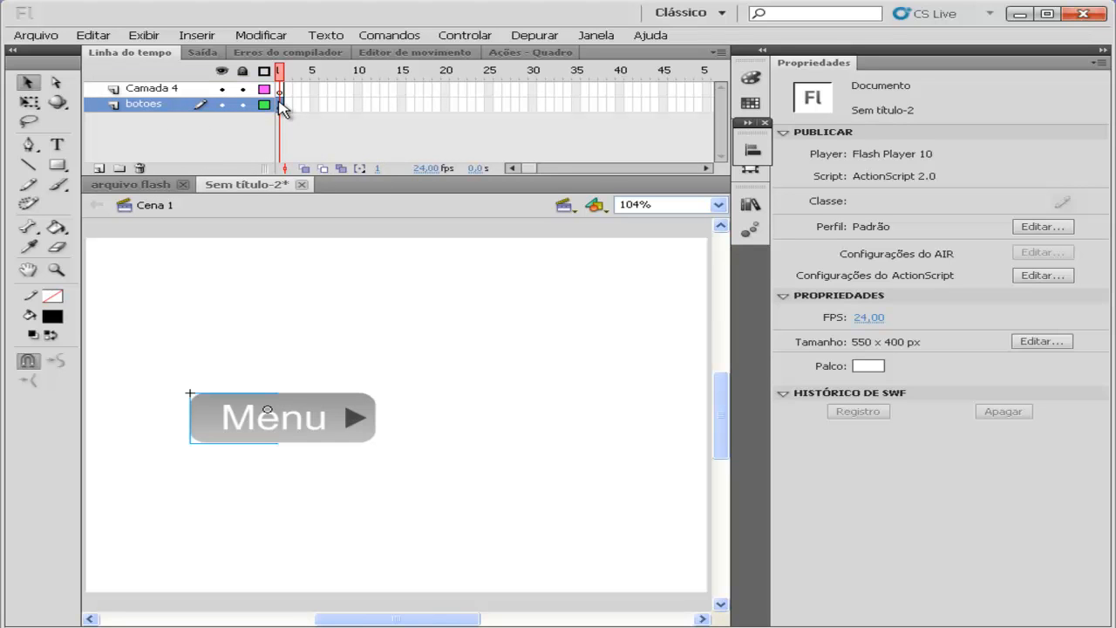
left_click(242, 401)
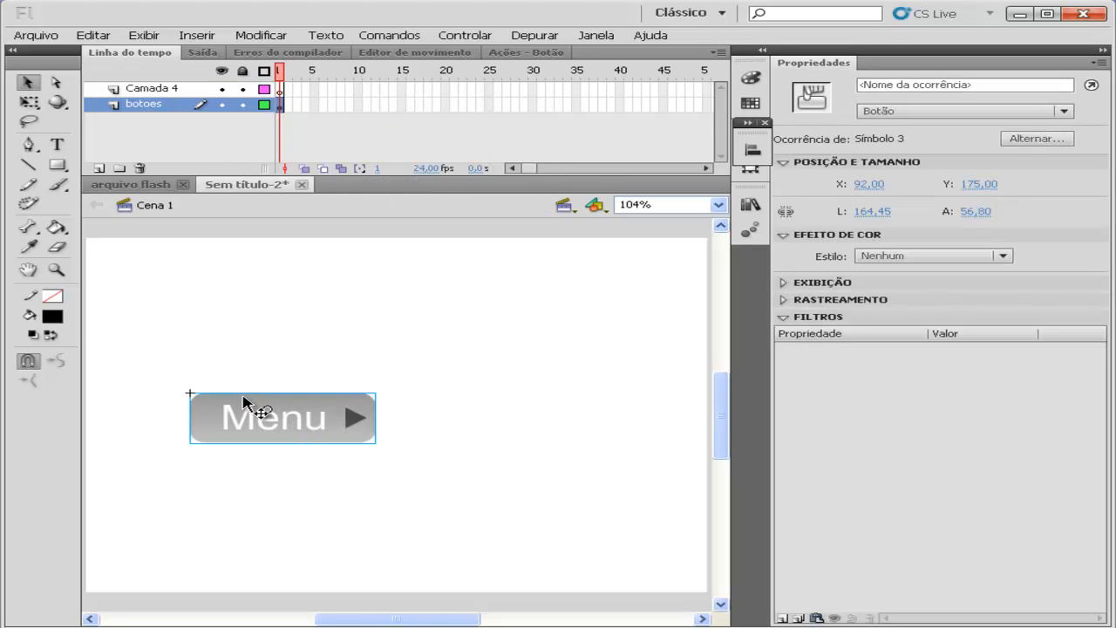
left_click(152, 96)
double_click(152, 91)
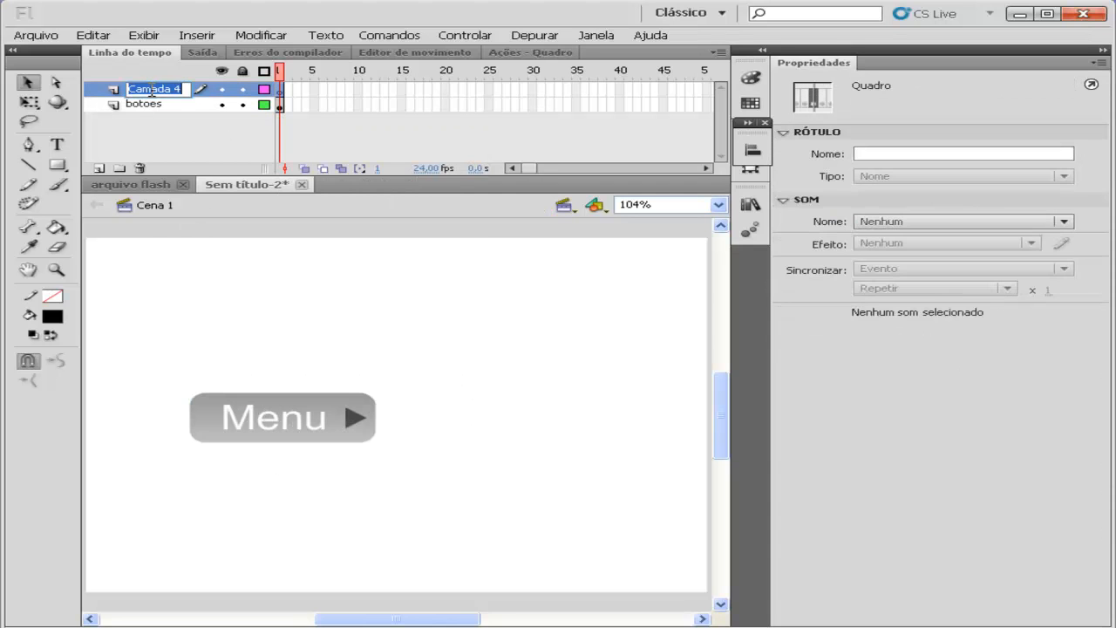
type("acção")
key("Return")
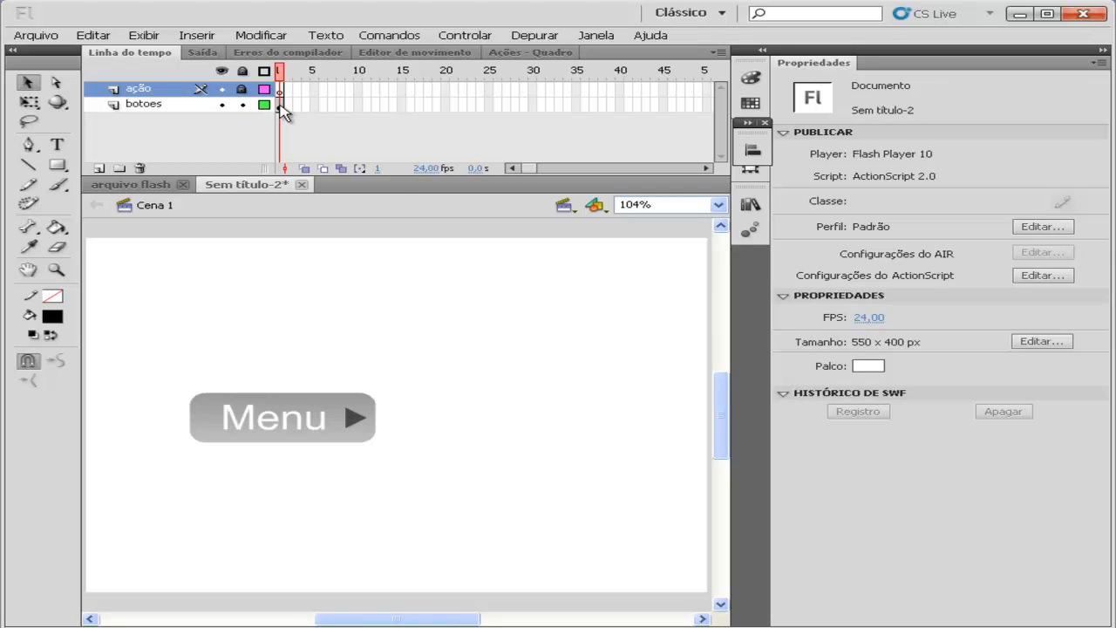
- Insert a keyframe at frame 2 of the botoes layer, keeping the Menu button in it
left_click(279, 104)
right_click(288, 104)
left_click(350, 201)
left_click_drag(391, 392, 610, 562)
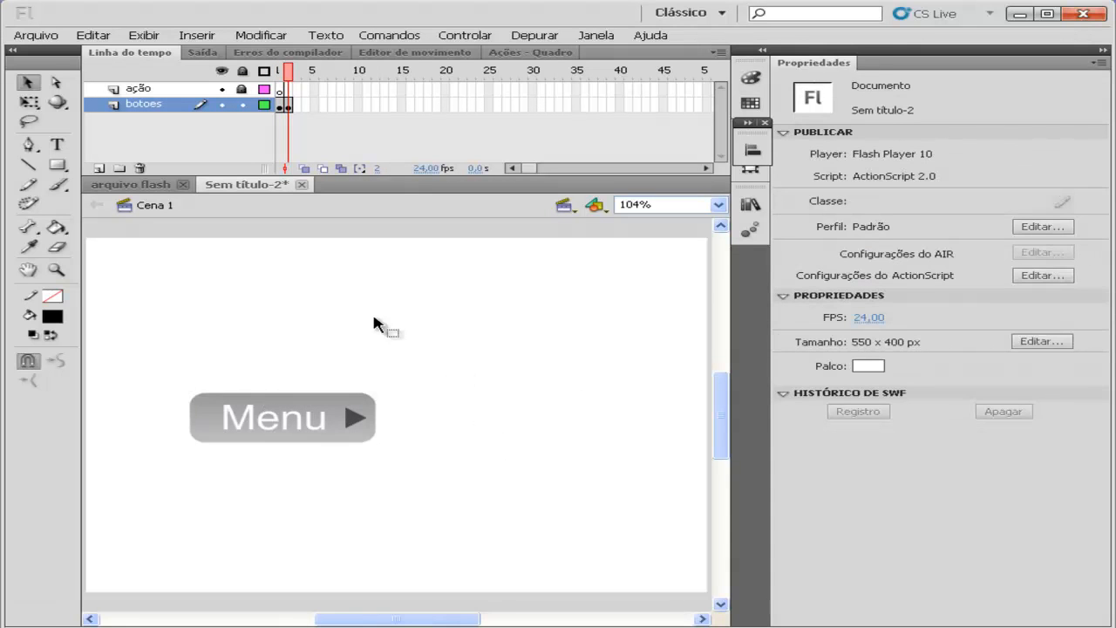
- Try to import the botão 2 file directly onto the stage
left_click(39, 35)
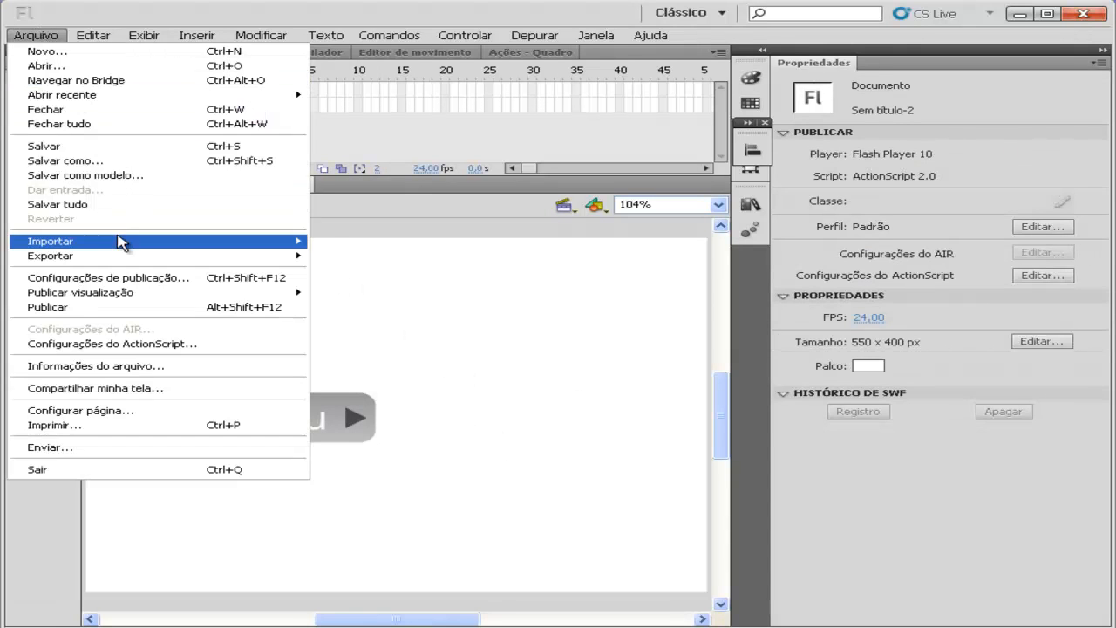
mouse_move(51, 242)
left_click(387, 240)
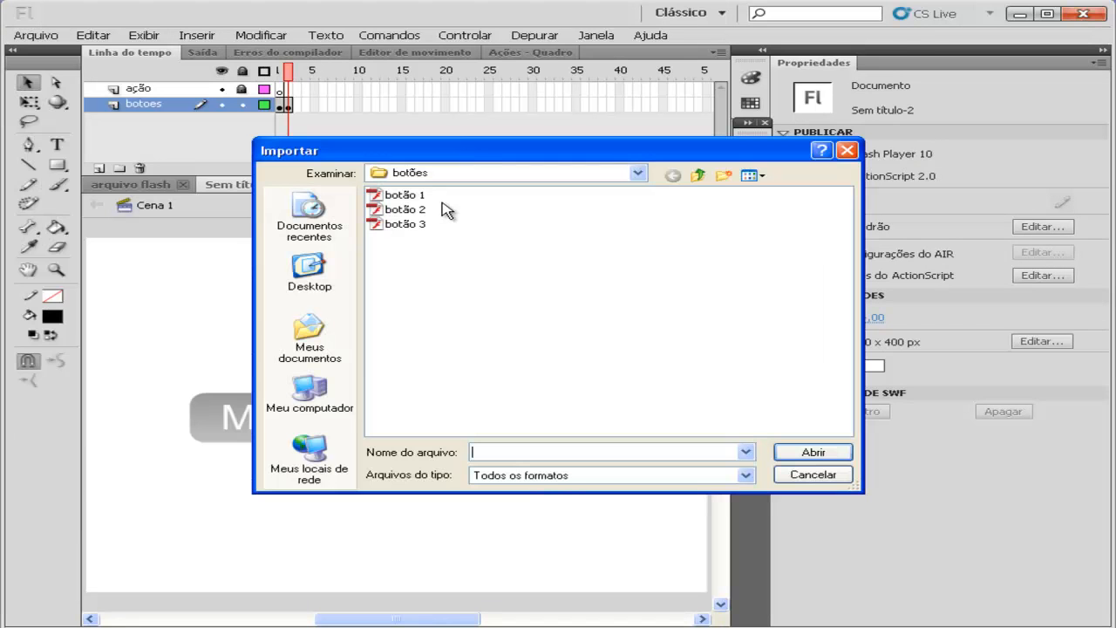
double_click(403, 210)
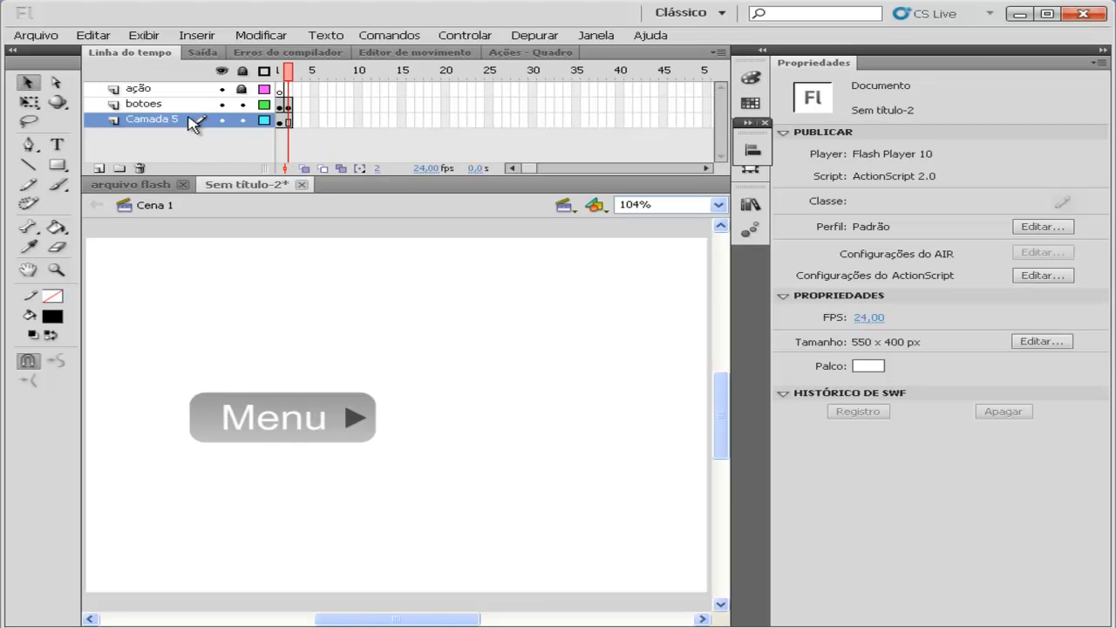
key("ctrl+z")
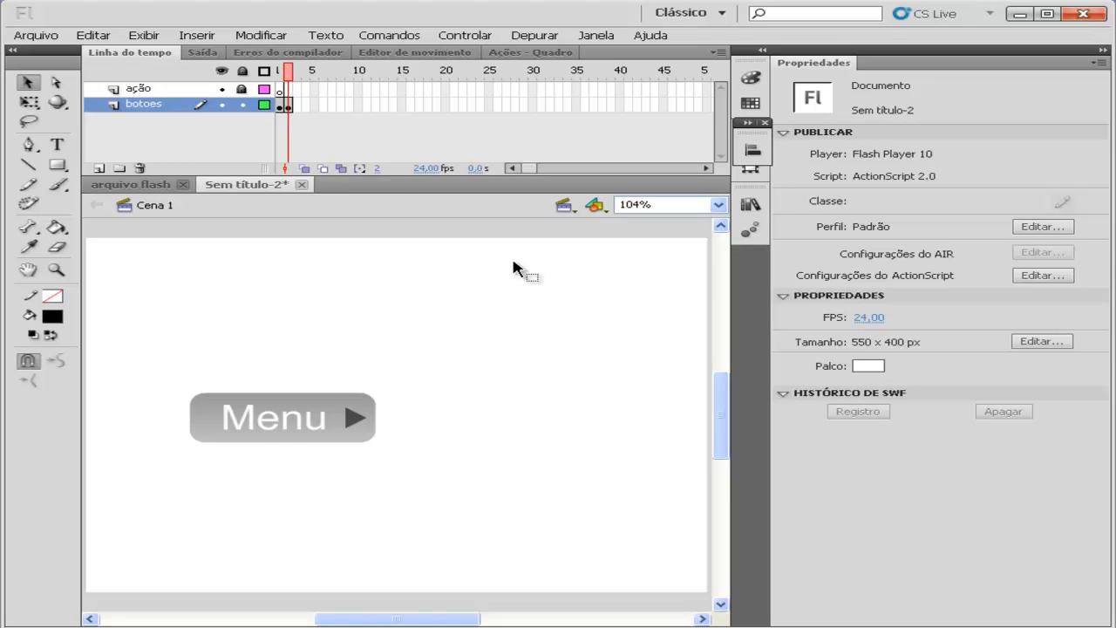
- Import botão 2 into the library and place it on the stage below the Menu button in frame 2 of botoes
left_click(289, 106)
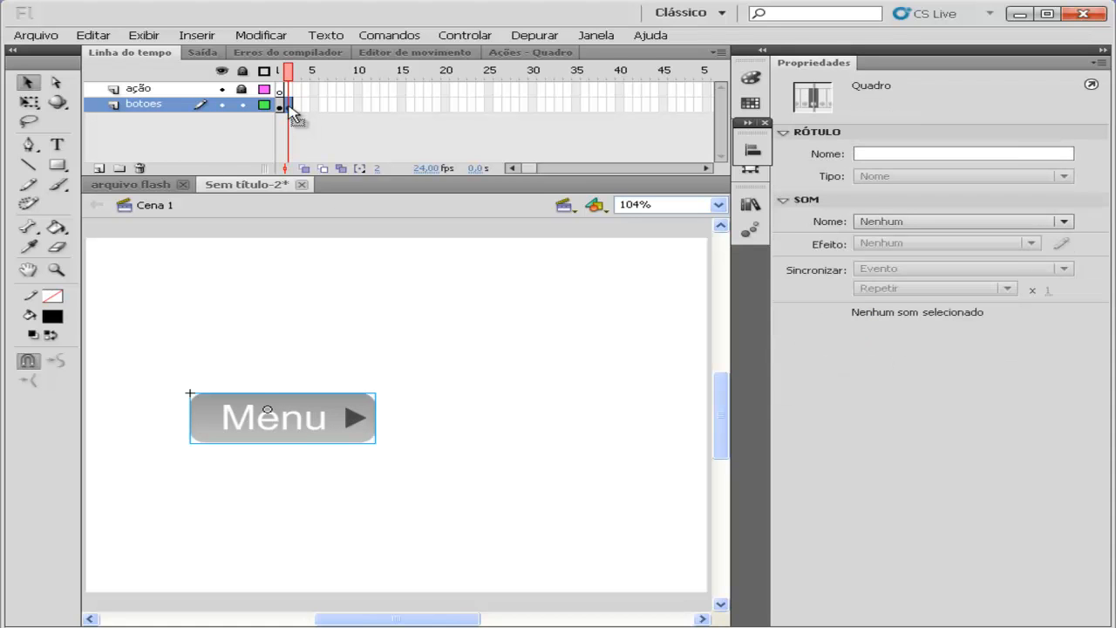
left_click(36, 35)
mouse_move(98, 244)
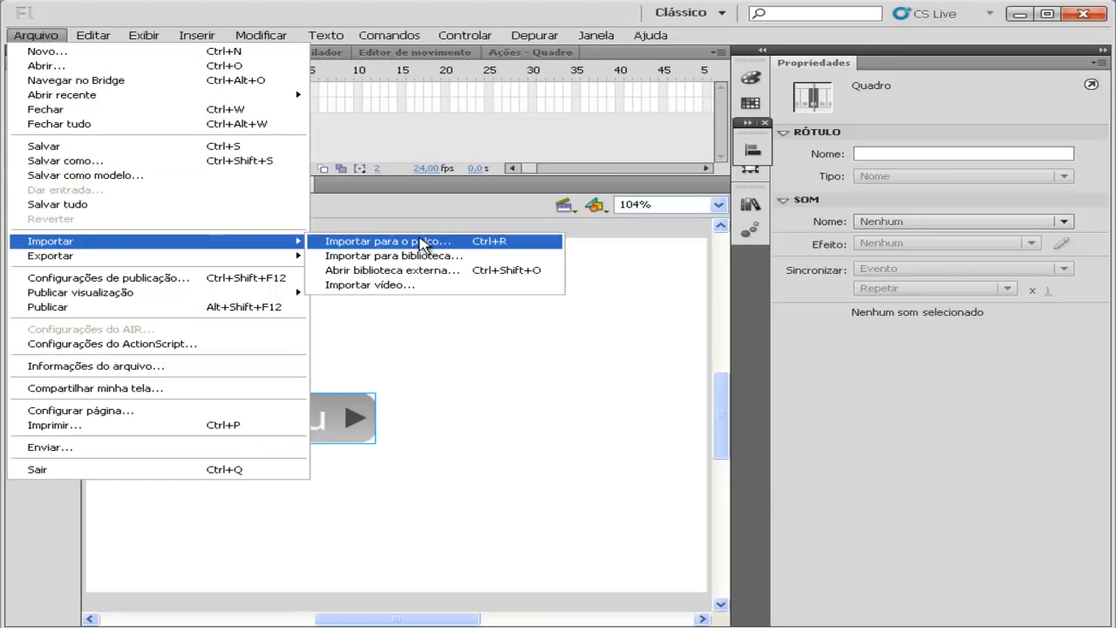
left_click(460, 254)
double_click(420, 211)
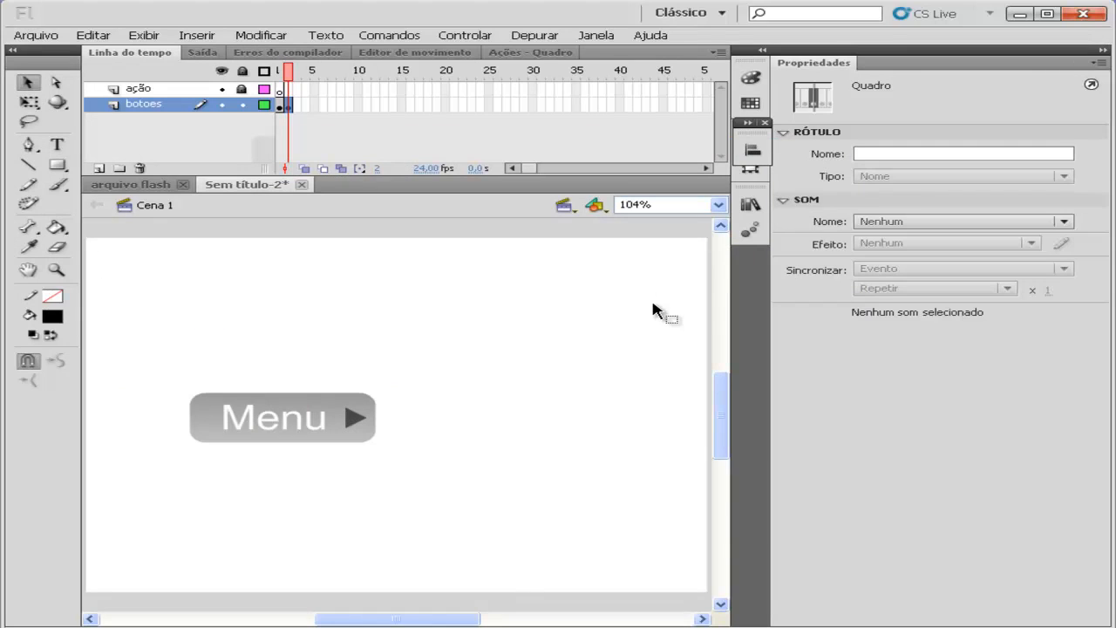
key("ctrl+l")
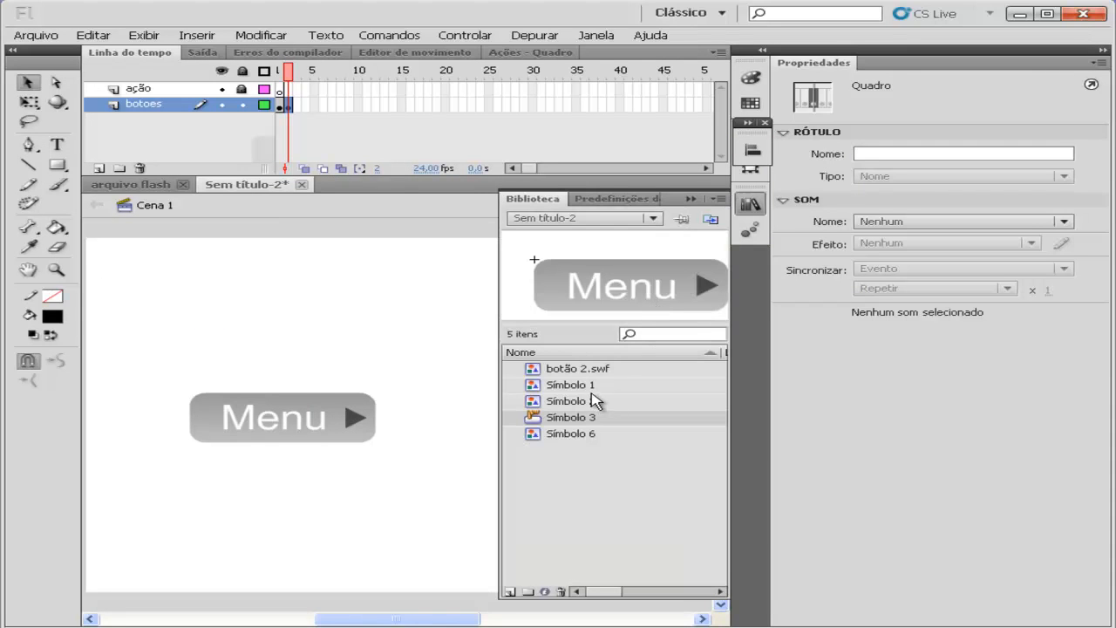
left_click_drag(574, 370, 414, 504)
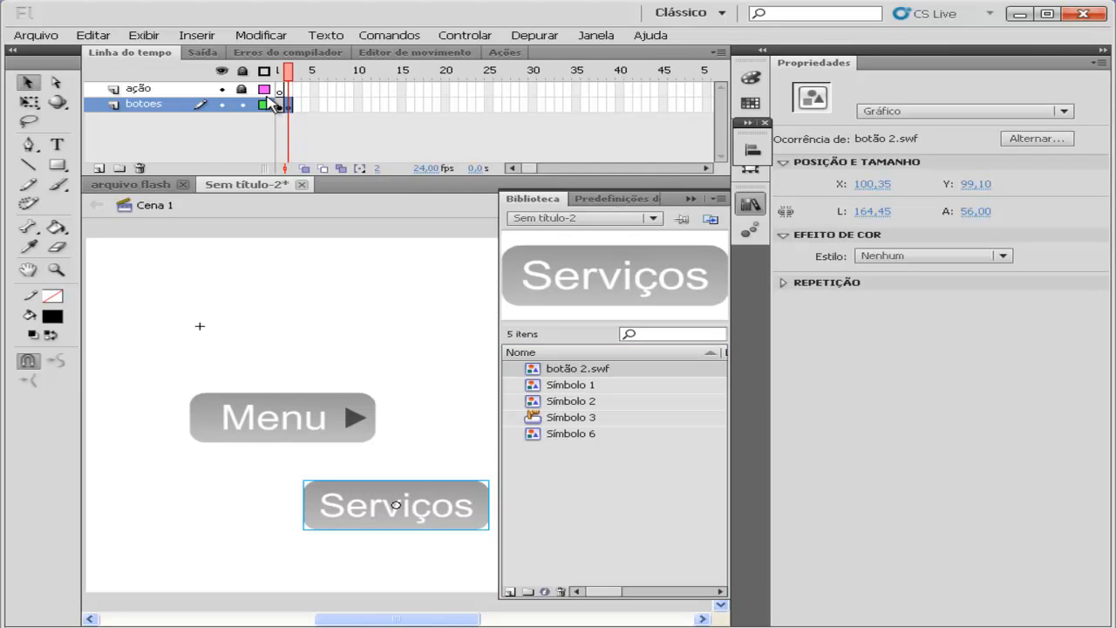
left_click(35, 34)
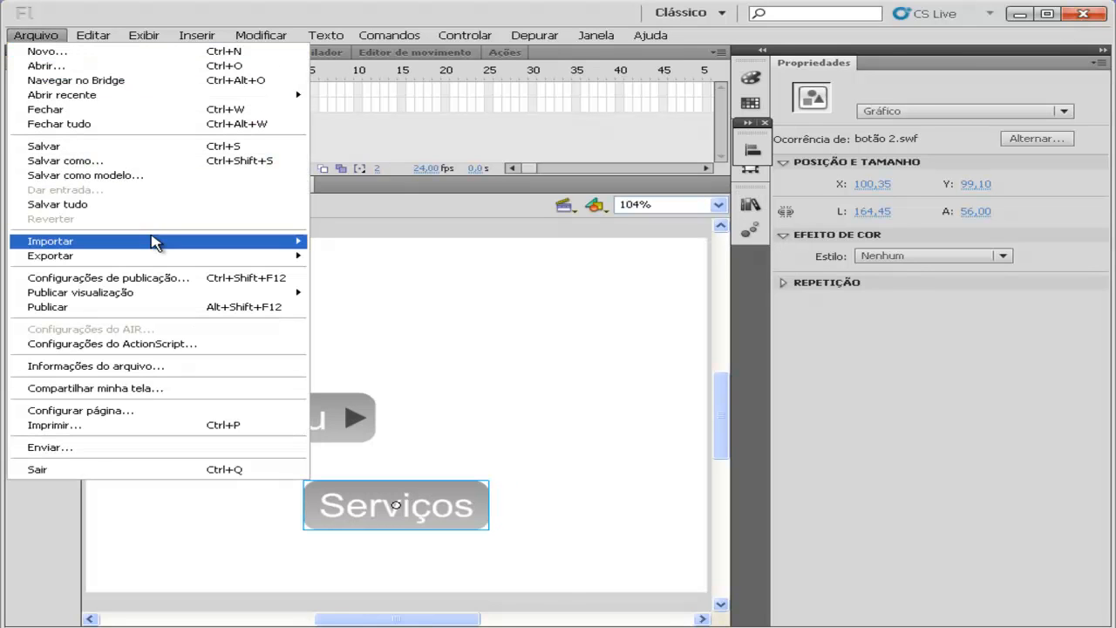
mouse_move(209, 242)
left_click(344, 239)
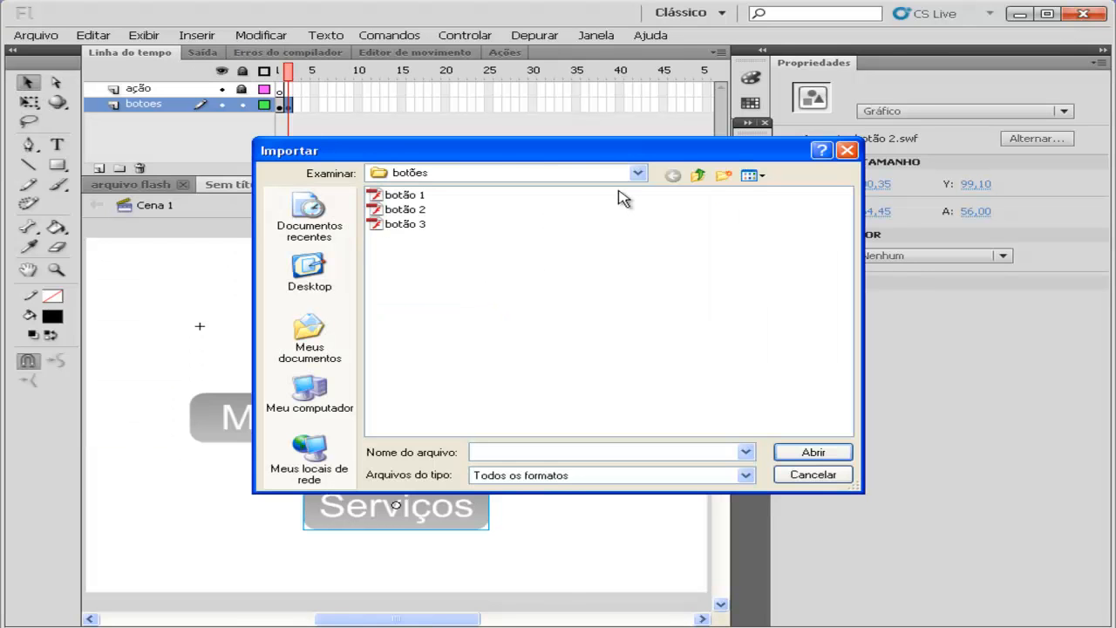
left_click(846, 153)
- Import botão 3 into the library and place it on the stage in frame 2 of the botoes layer
left_click(35, 35)
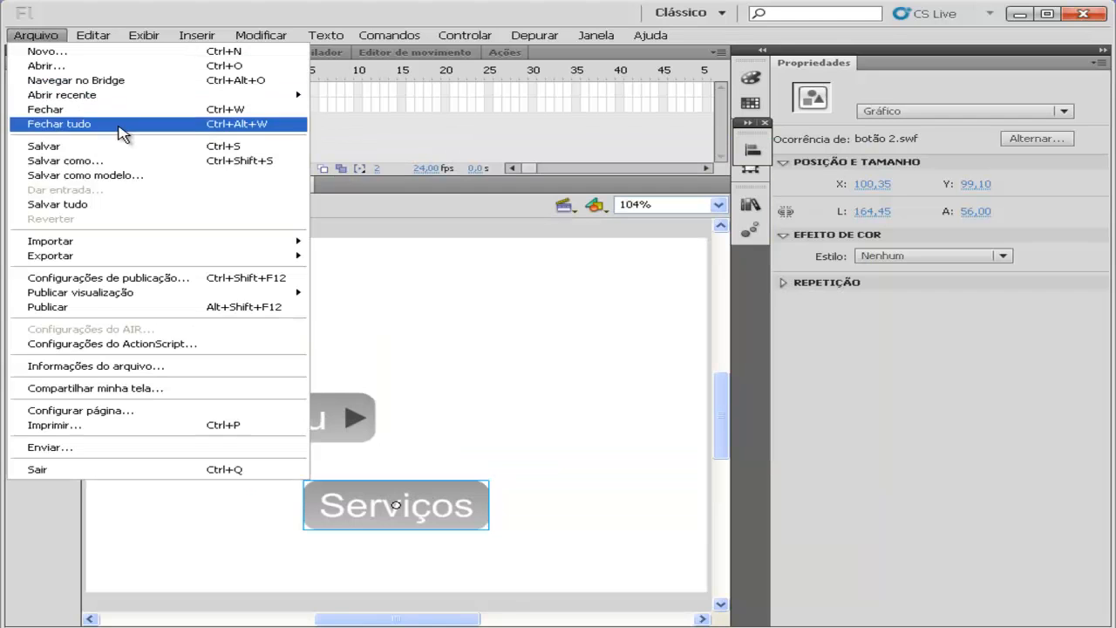
mouse_move(187, 241)
left_click(358, 254)
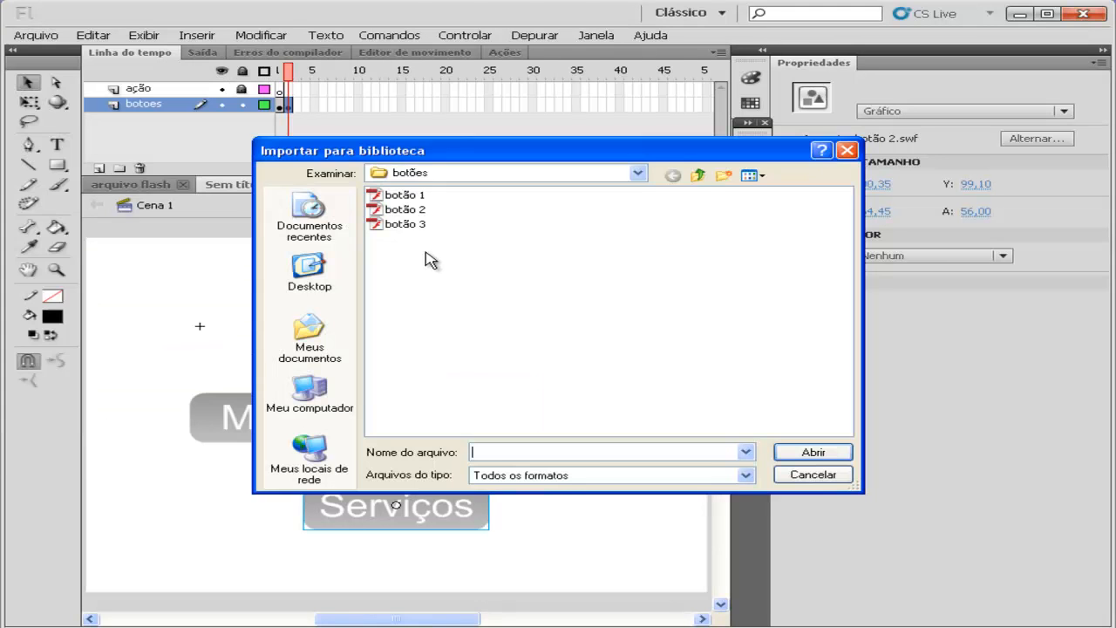
double_click(405, 225)
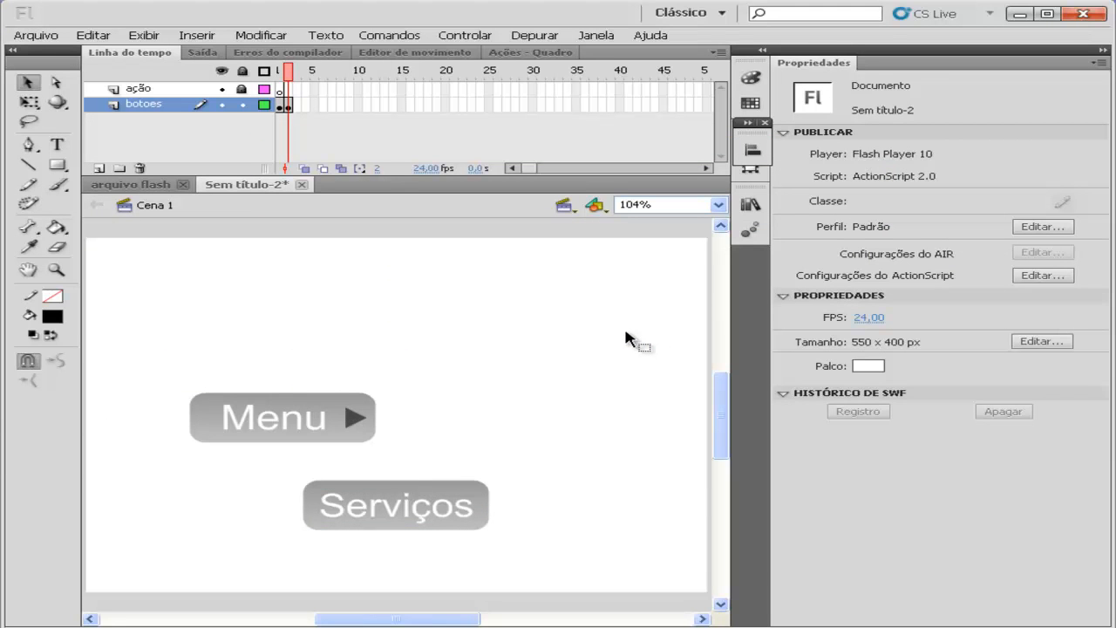
key("ctrl+l")
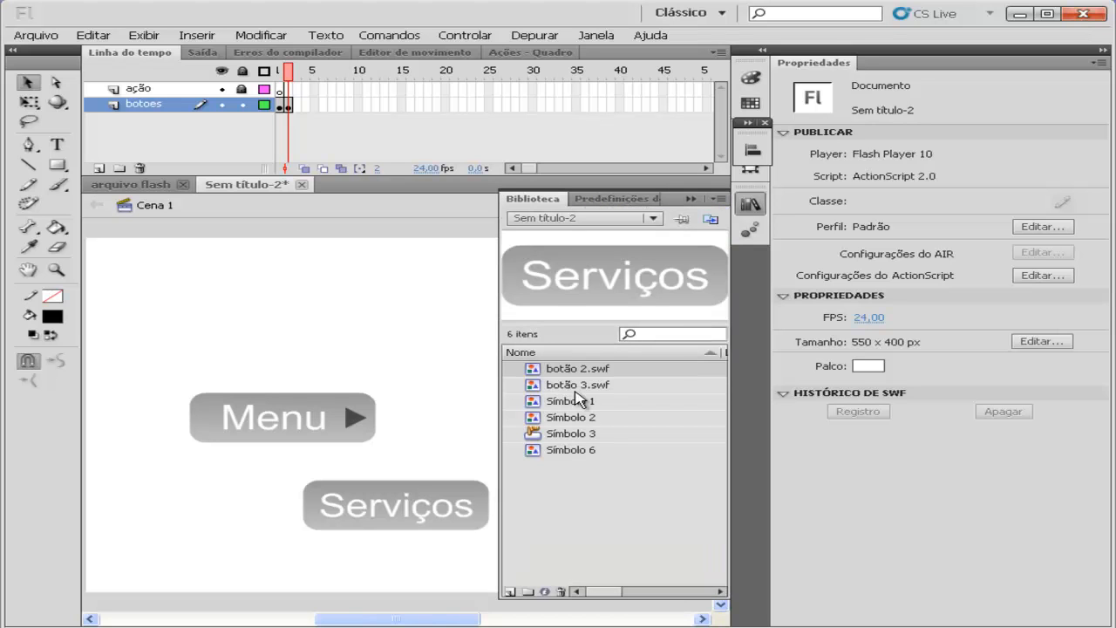
left_click(549, 384)
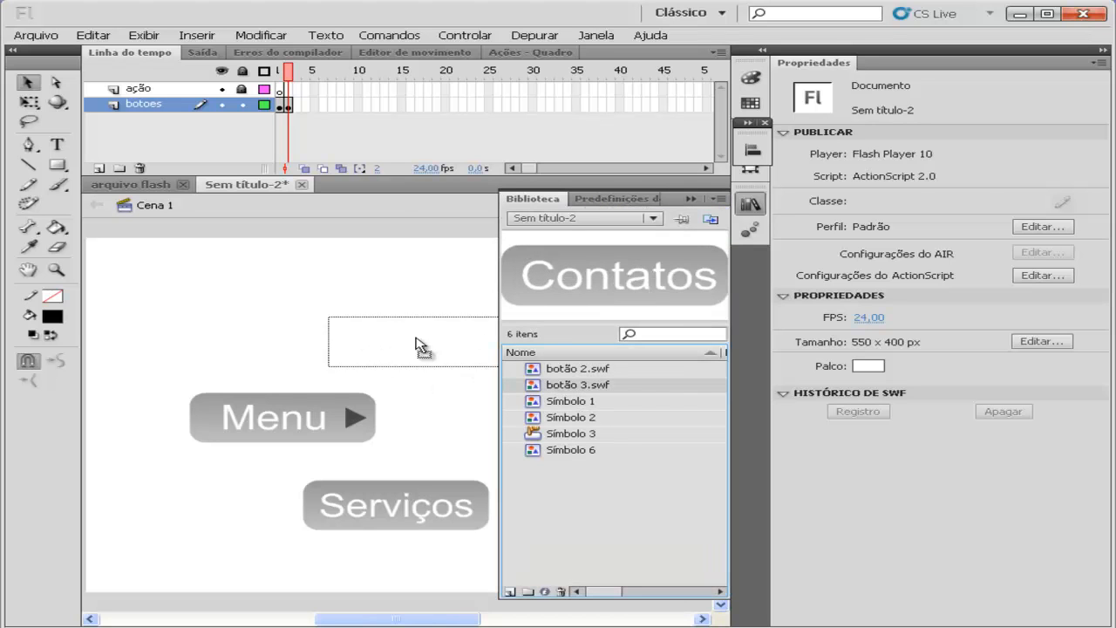
left_click_drag(462, 369, 377, 315)
left_click(690, 199)
- Move the Serviços button beside the right end of Menu and the Contatos button directly beneath Serviços
left_click_drag(476, 316, 506, 533)
left_click_drag(491, 456, 483, 428)
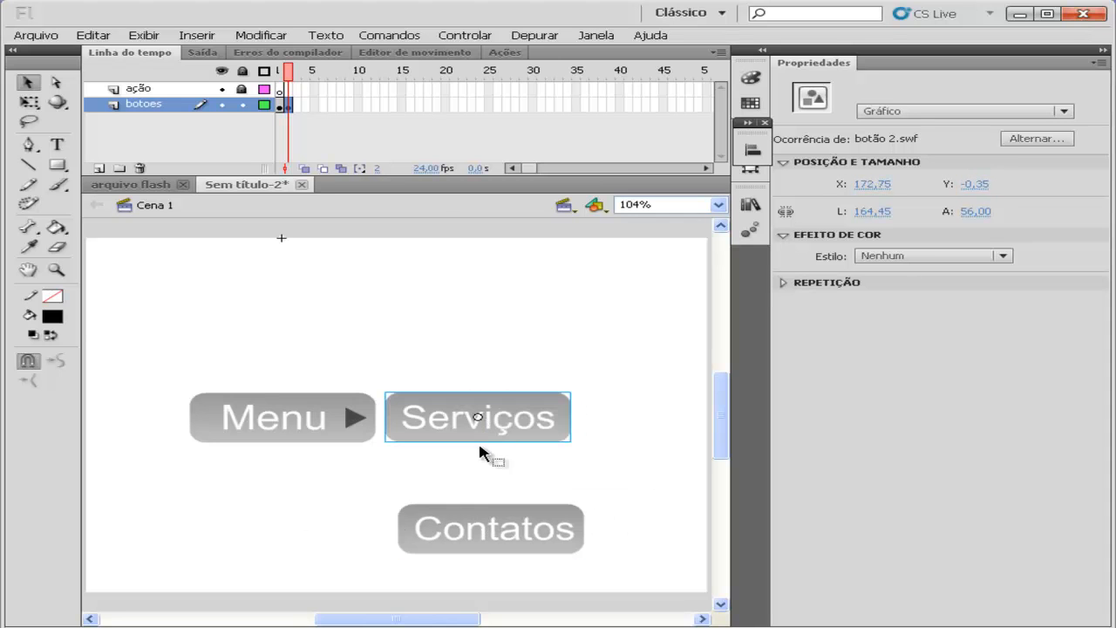
left_click_drag(487, 511, 477, 460)
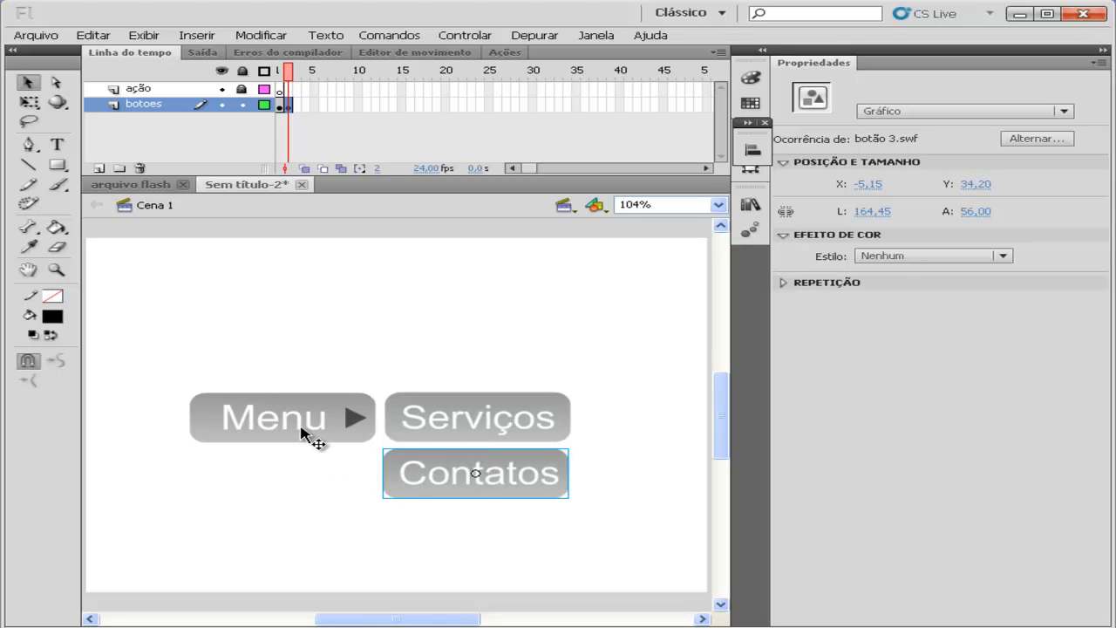
- Align the Serviços and Contatos buttons with each other by their horizontal centres and nudge the pair slightly down
left_click(430, 417)
left_click(444, 459)
left_click_drag(640, 368, 378, 547)
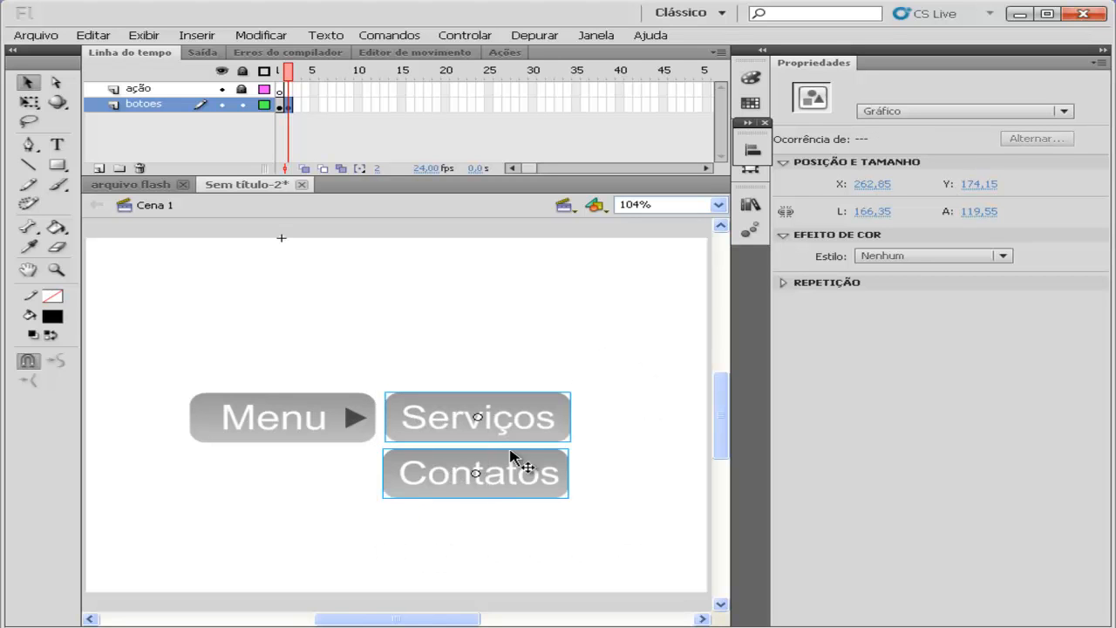
left_click(752, 152)
left_click(671, 187)
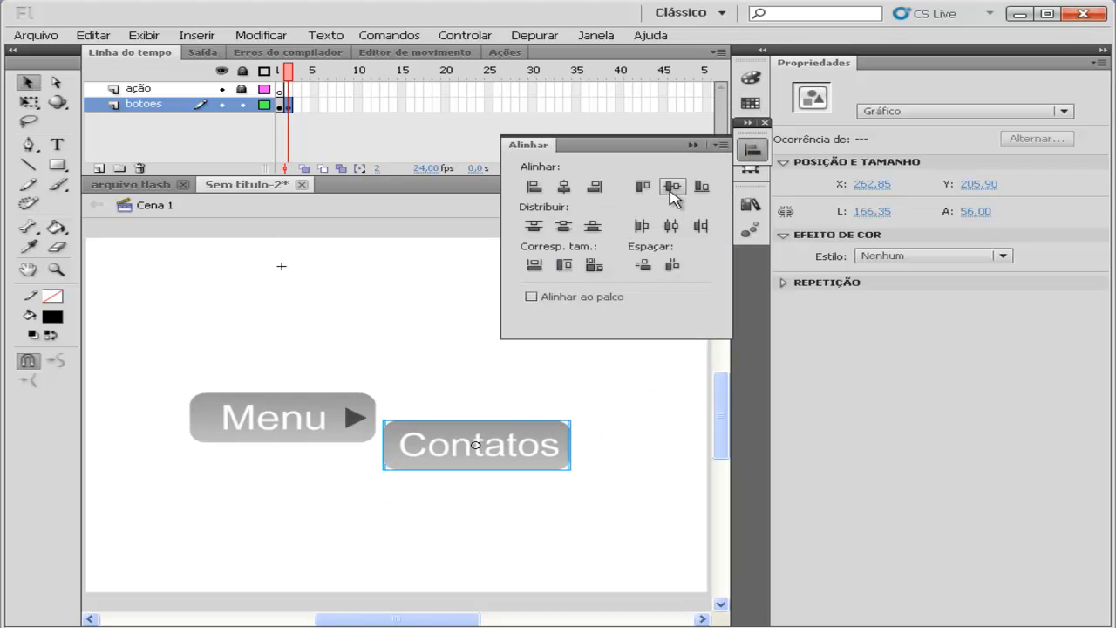
key("ctrl+z")
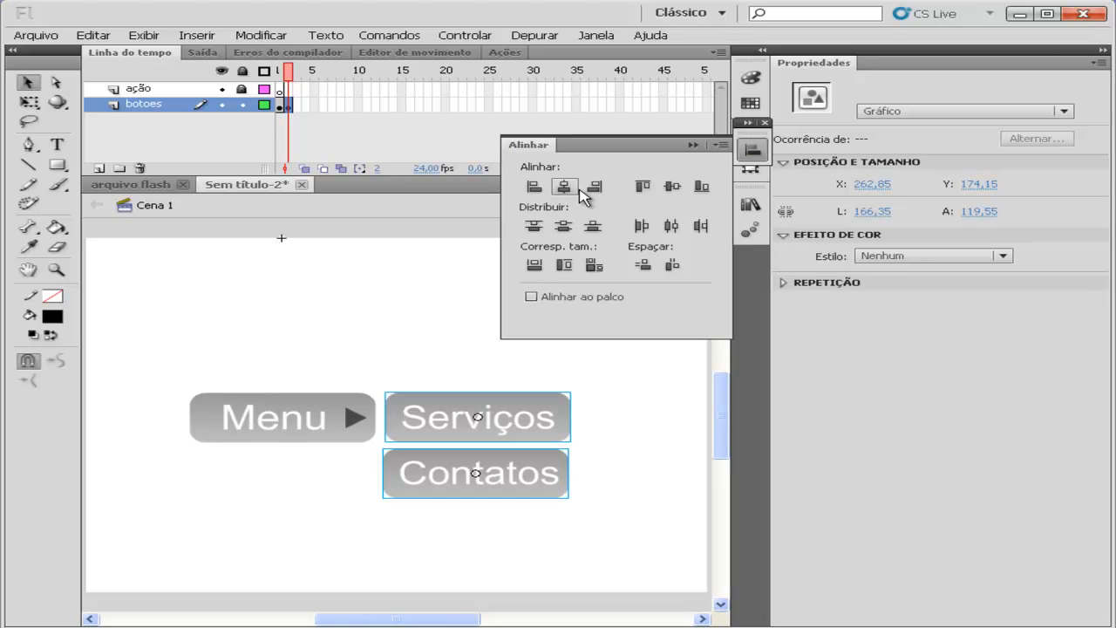
left_click(566, 190)
left_click_drag(555, 403, 553, 410)
left_click(608, 405)
left_click(602, 417)
- Convert the Serviços graphic and the Contatos graphic into two separate symbols of type Botão
left_click(543, 416)
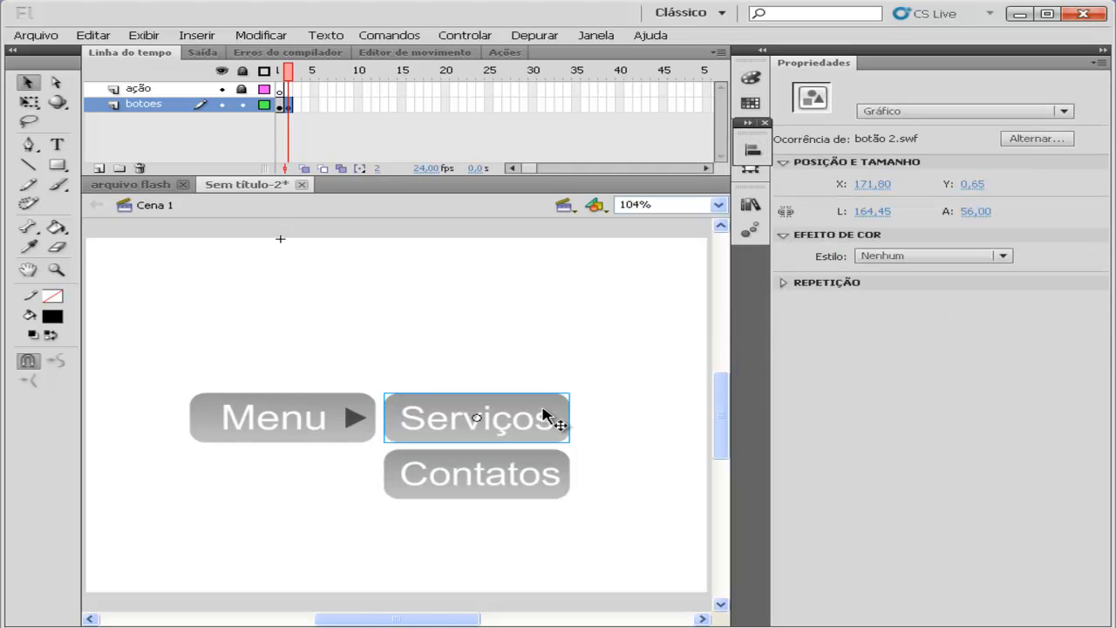
key("F8")
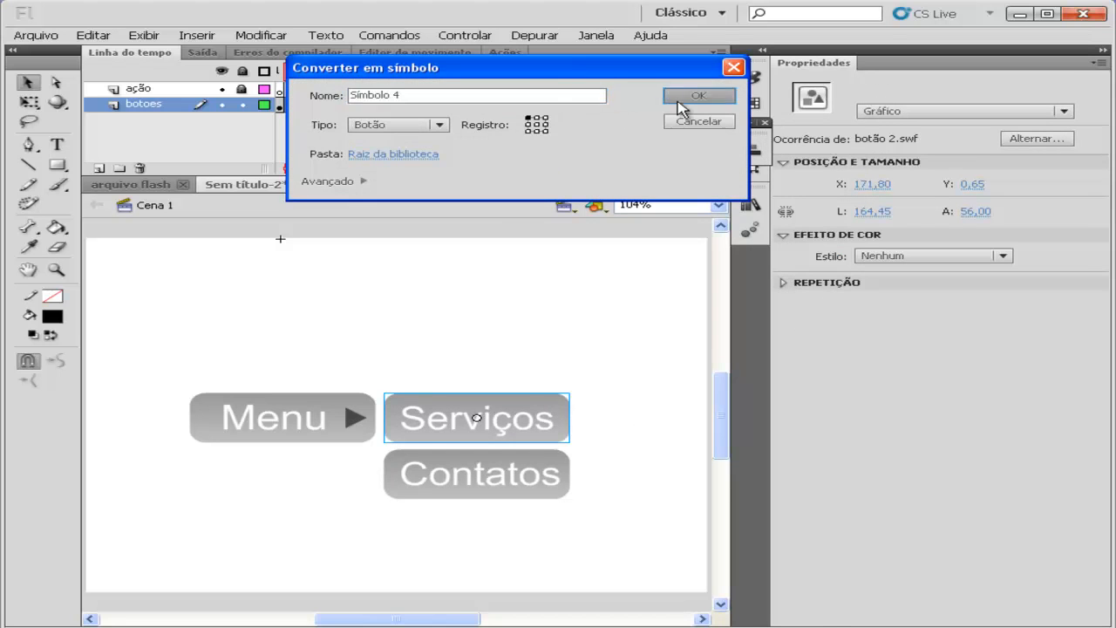
left_click(679, 99)
left_click(529, 473)
key("F8")
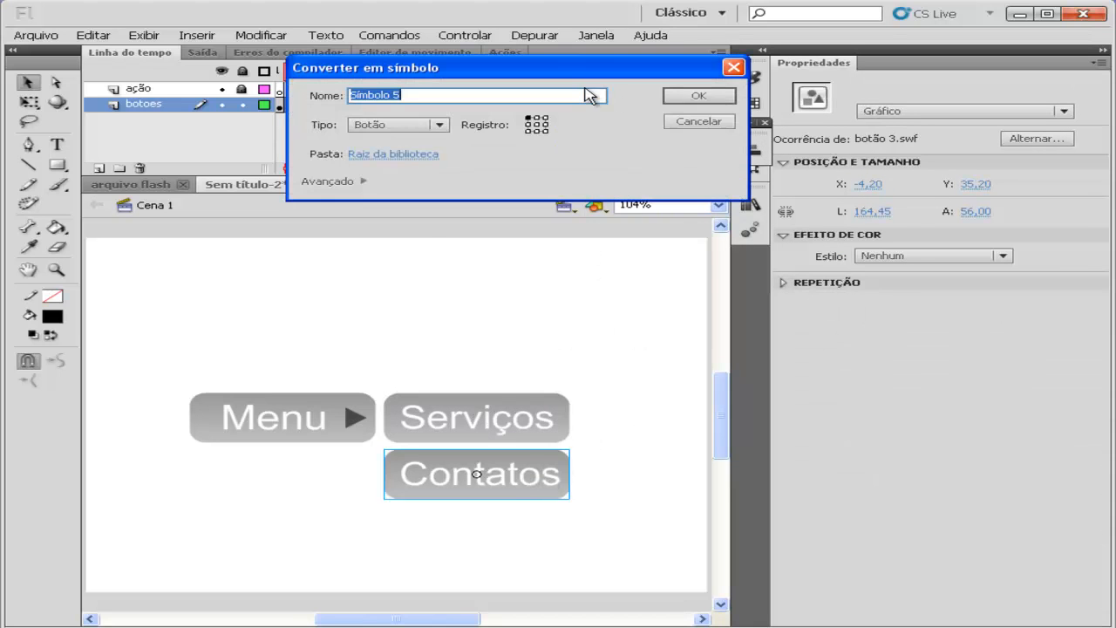
left_click(680, 100)
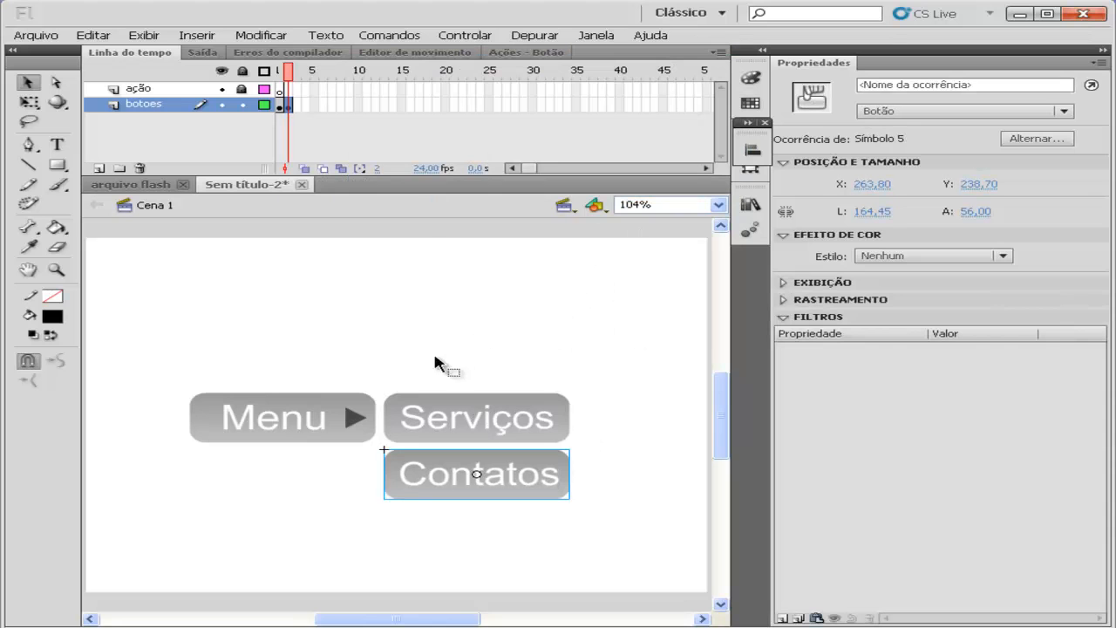
- Open the Menu button symbol for editing in place and insert a keyframe in its Sobre state
left_click(352, 427)
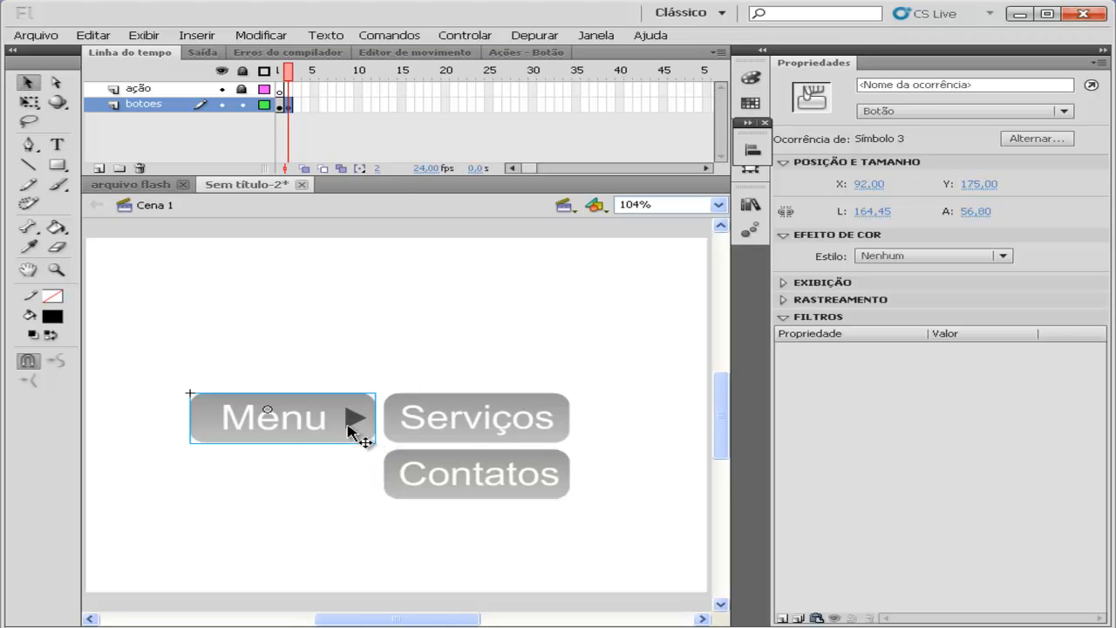
left_click(428, 436)
left_click(433, 463)
left_click(332, 418)
double_click(355, 417)
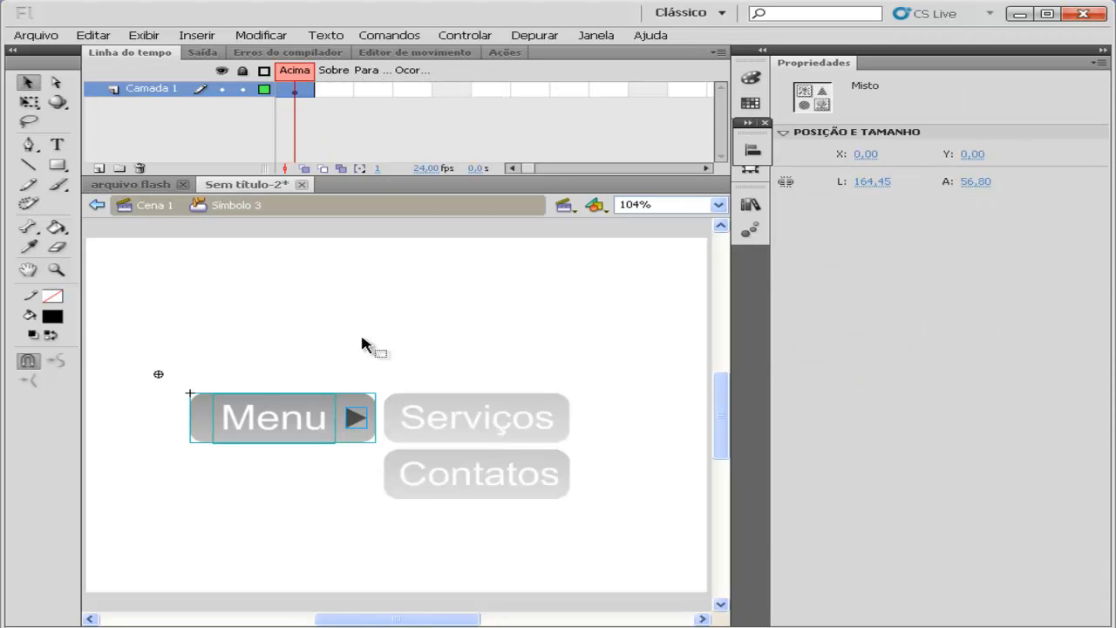
left_click(361, 452)
left_click(357, 419)
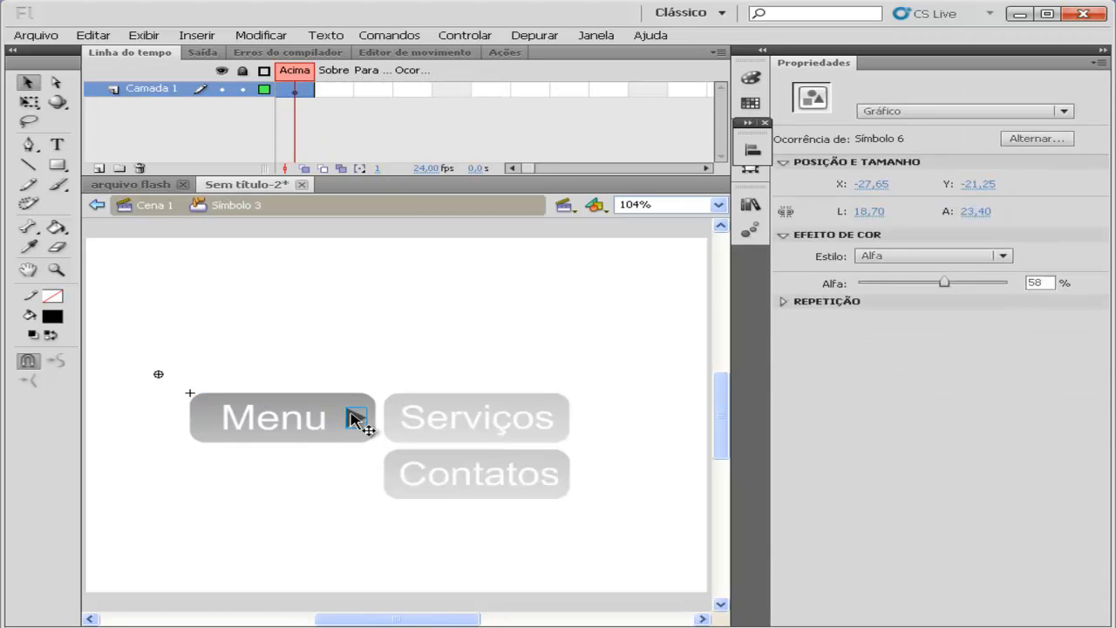
right_click(324, 90)
left_click(344, 181)
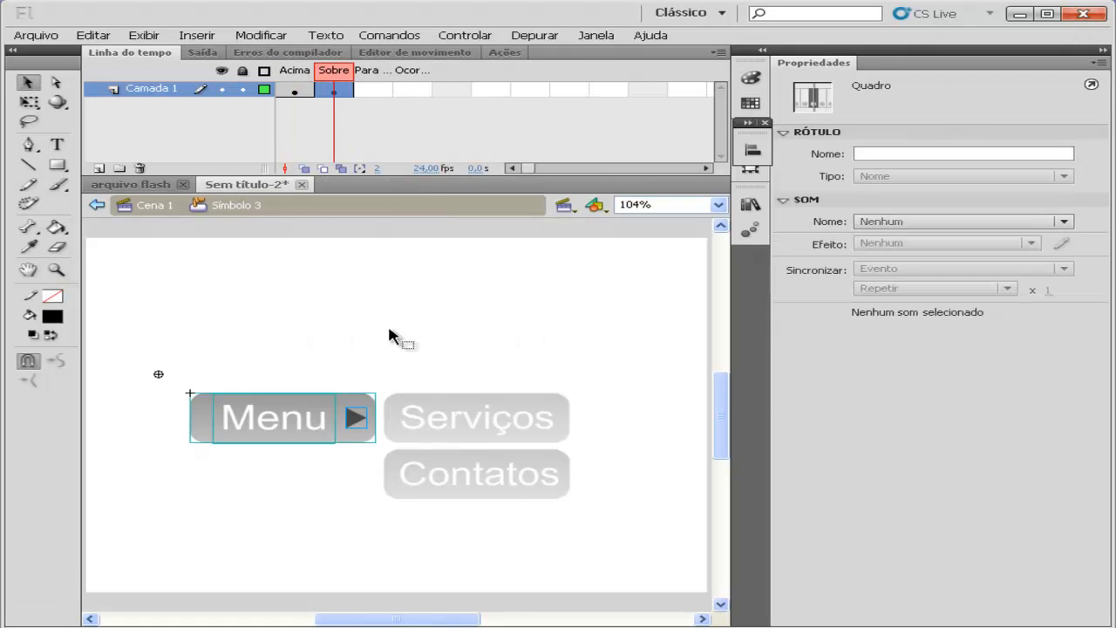
- Move the arrow out of the Menu button in the Sobre state to the empty area above Serviços
left_click(361, 455)
left_click(356, 420)
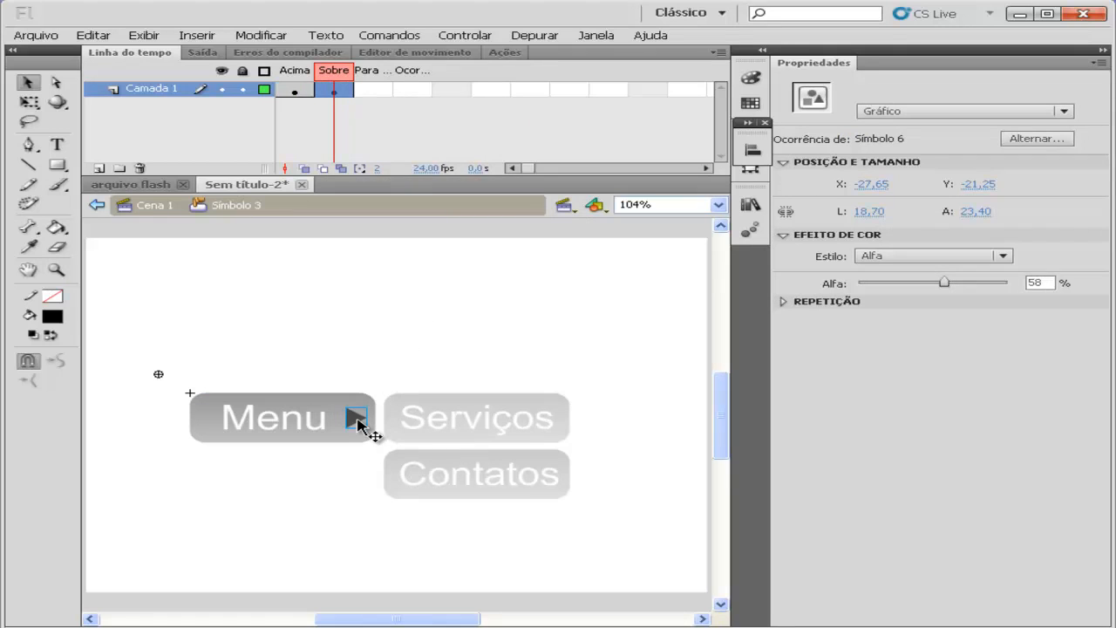
left_click_drag(364, 420, 420, 345)
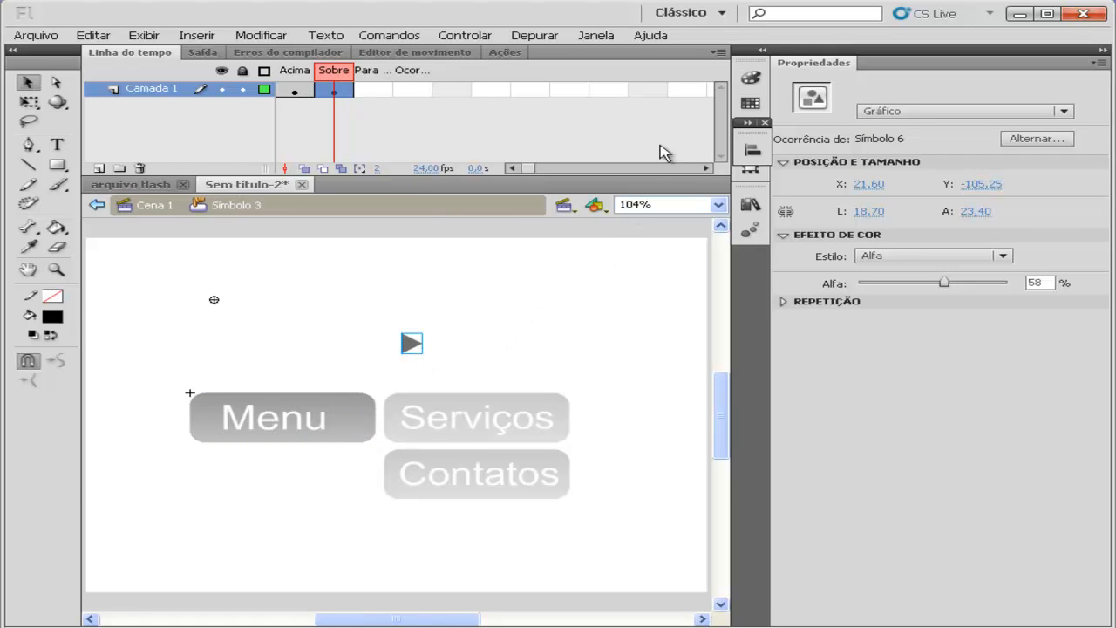
- Break the arrow instance apart into a plain shape and fill it with orange
left_click(749, 102)
left_click(684, 130)
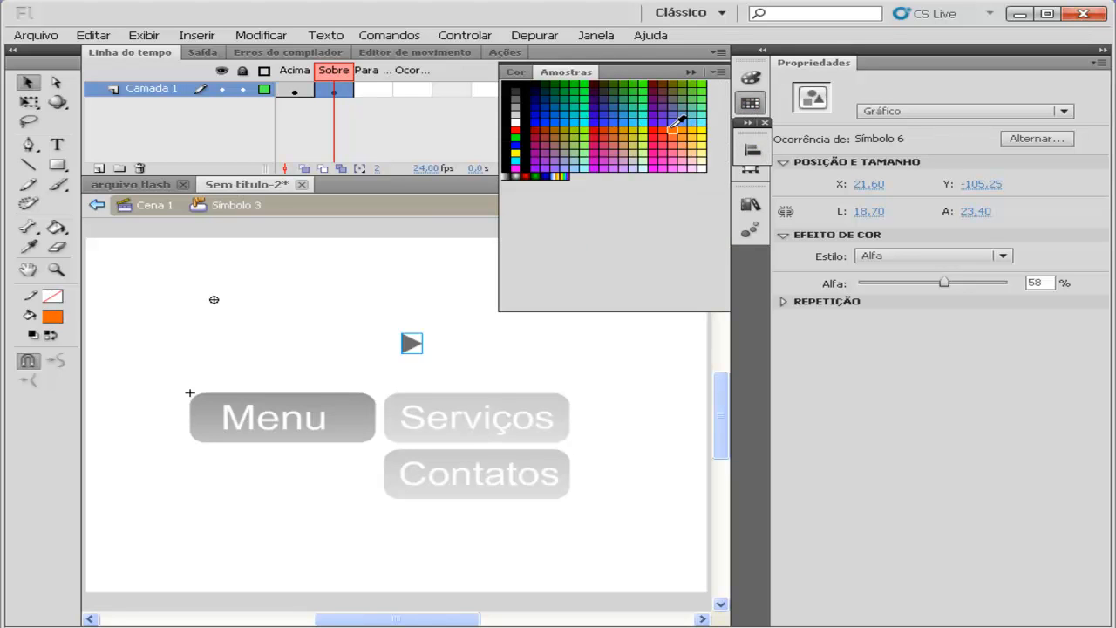
left_click(406, 340)
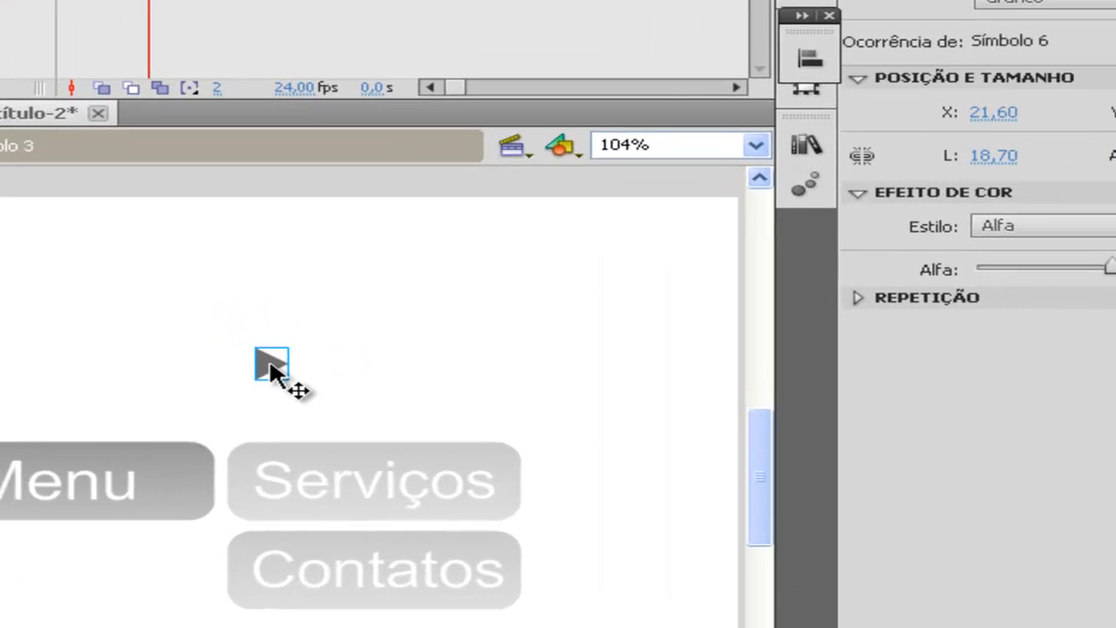
right_click(409, 346)
left_click(399, 510)
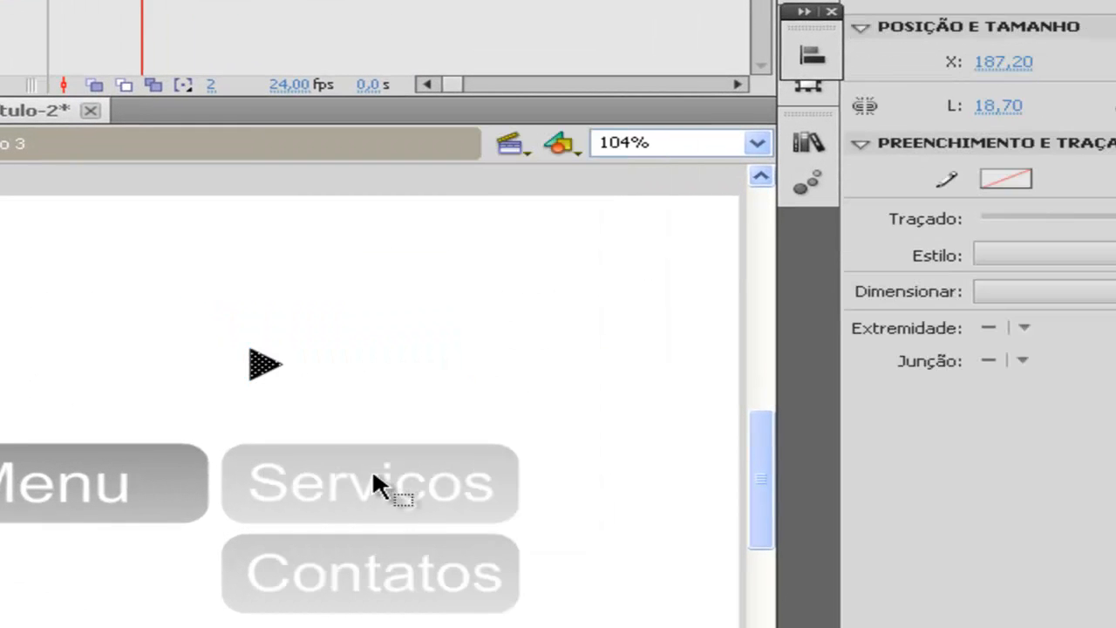
left_click(830, 7)
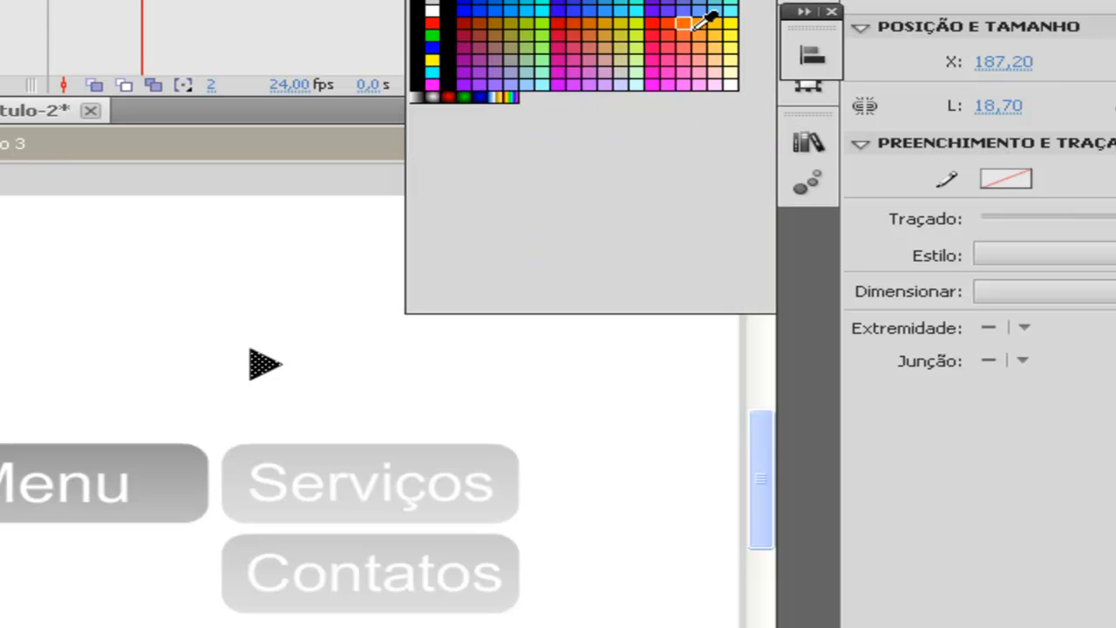
left_click(699, 22)
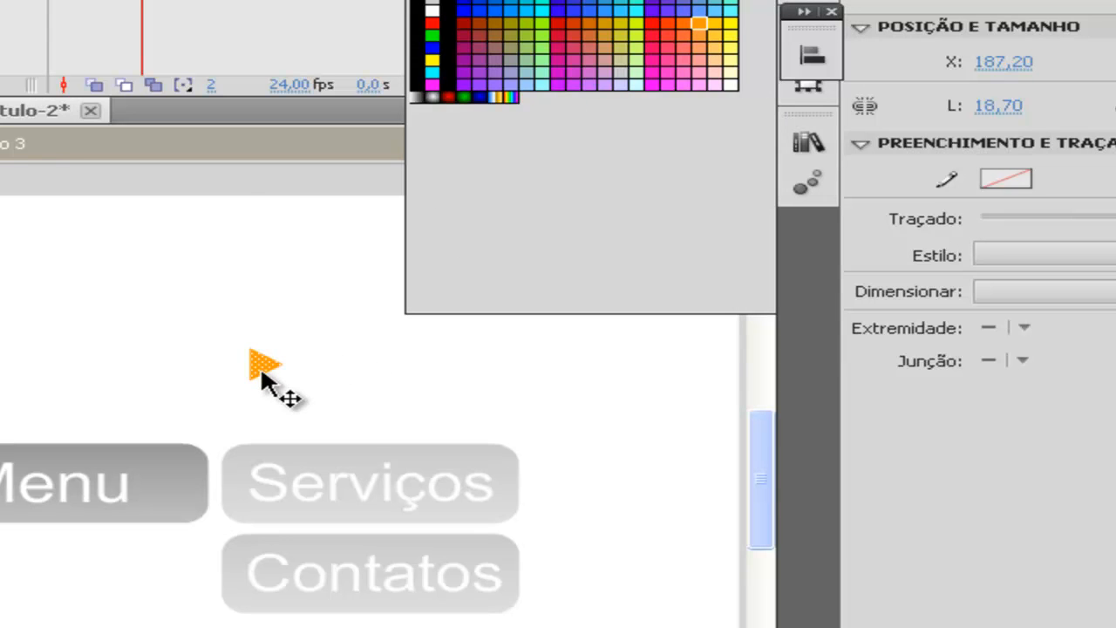
- Place the orange arrow back at the right end of the Menu button and return to Cena 1
left_click_drag(261, 366, 177, 490)
left_click_drag(174, 484, 183, 488)
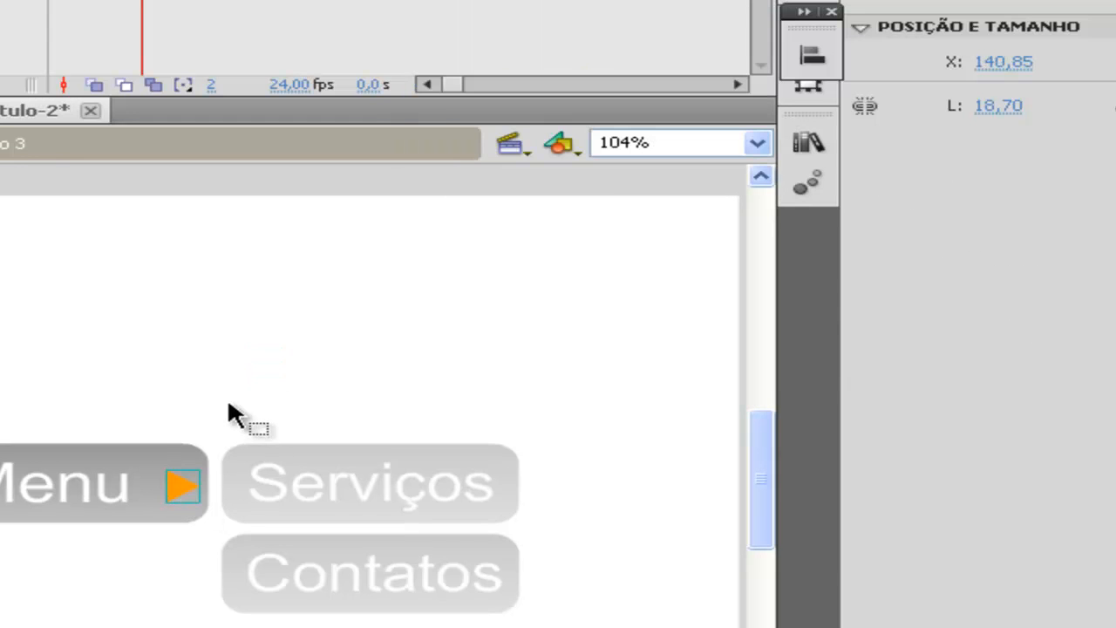
left_click(362, 399)
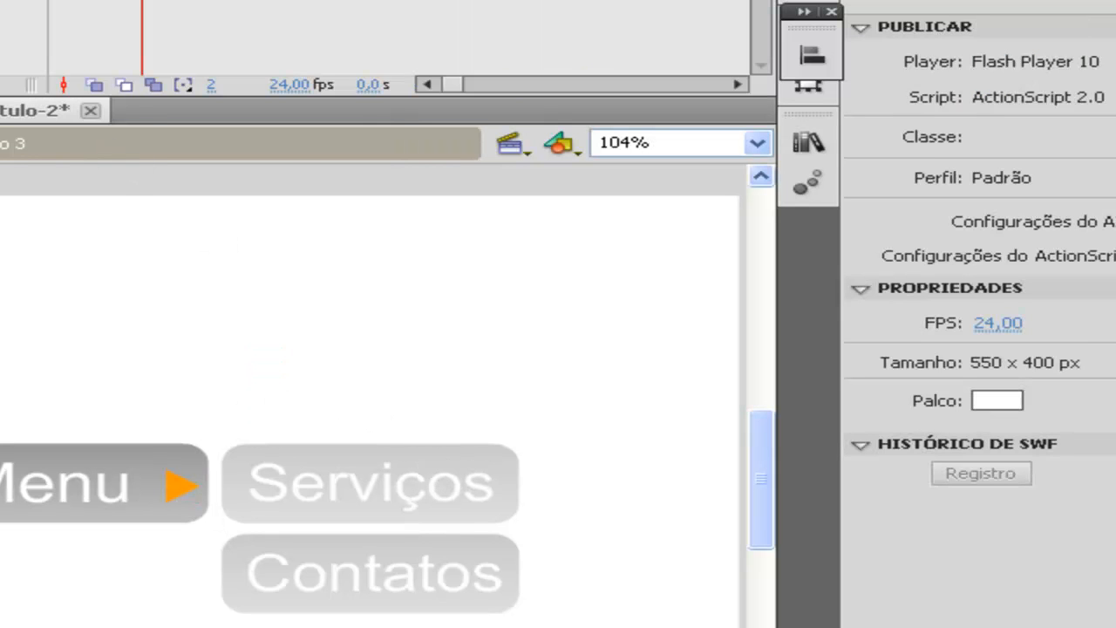
double_click(355, 342)
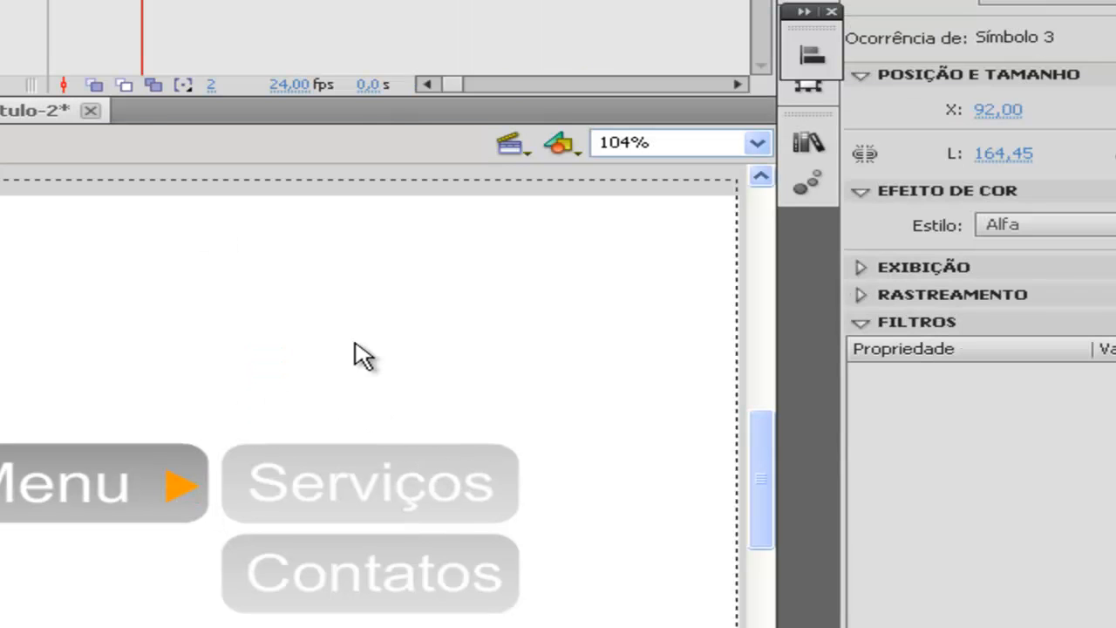
- Open the Serviços button symbol for editing in place and insert a keyframe in its Sobre state
double_click(388, 485)
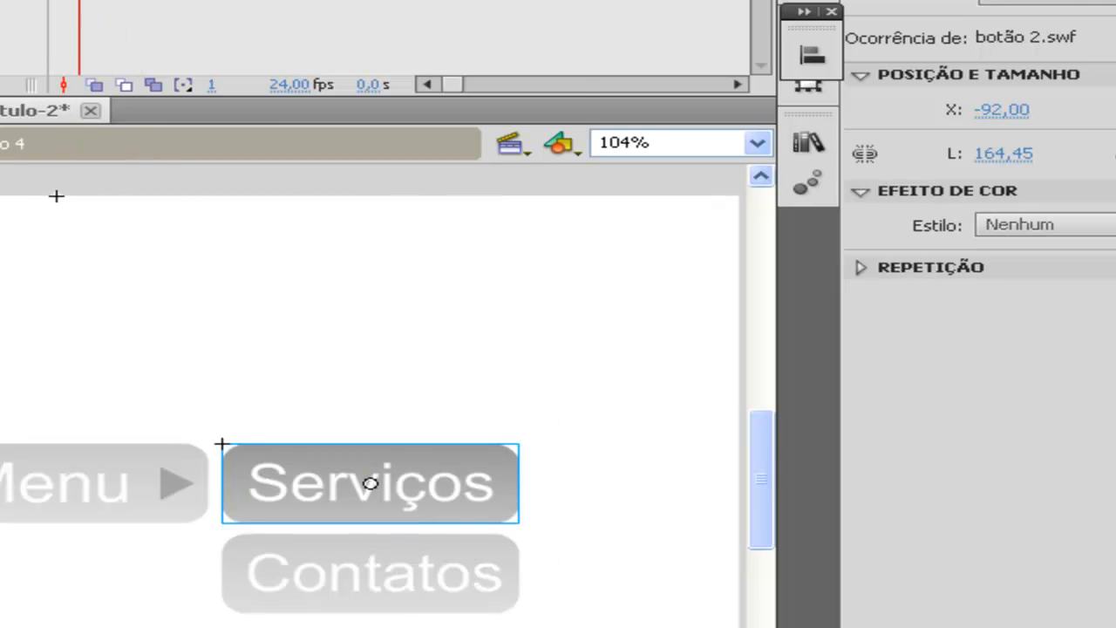
right_click(150, 3)
left_click(265, 105)
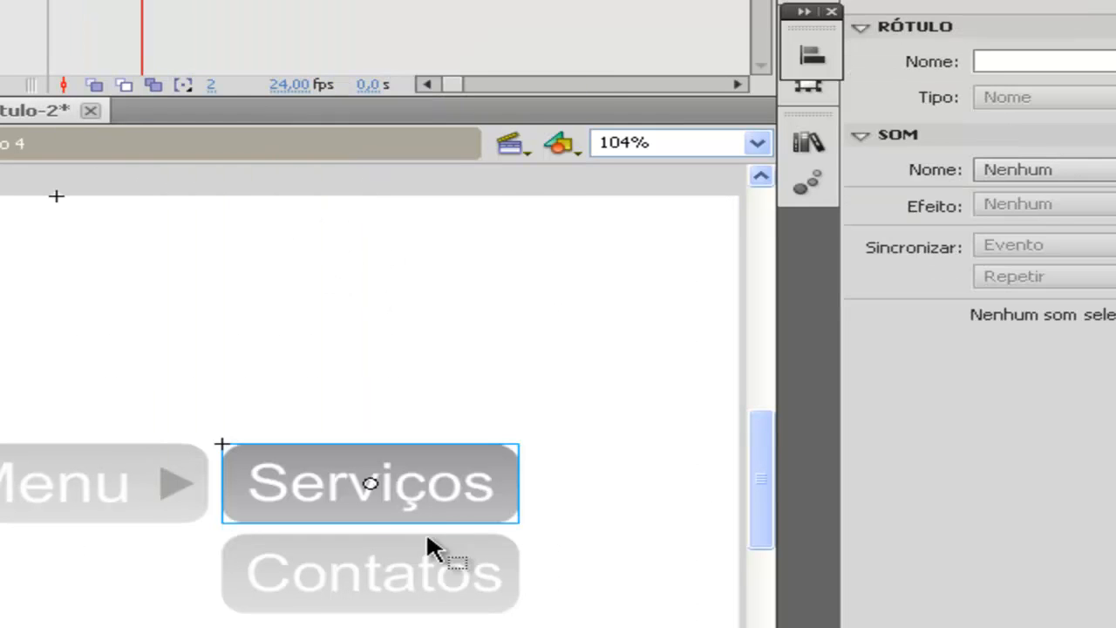
- Break apart the Serviços graphic in the Sobre state, and break its text group apart into editable text
double_click(309, 471)
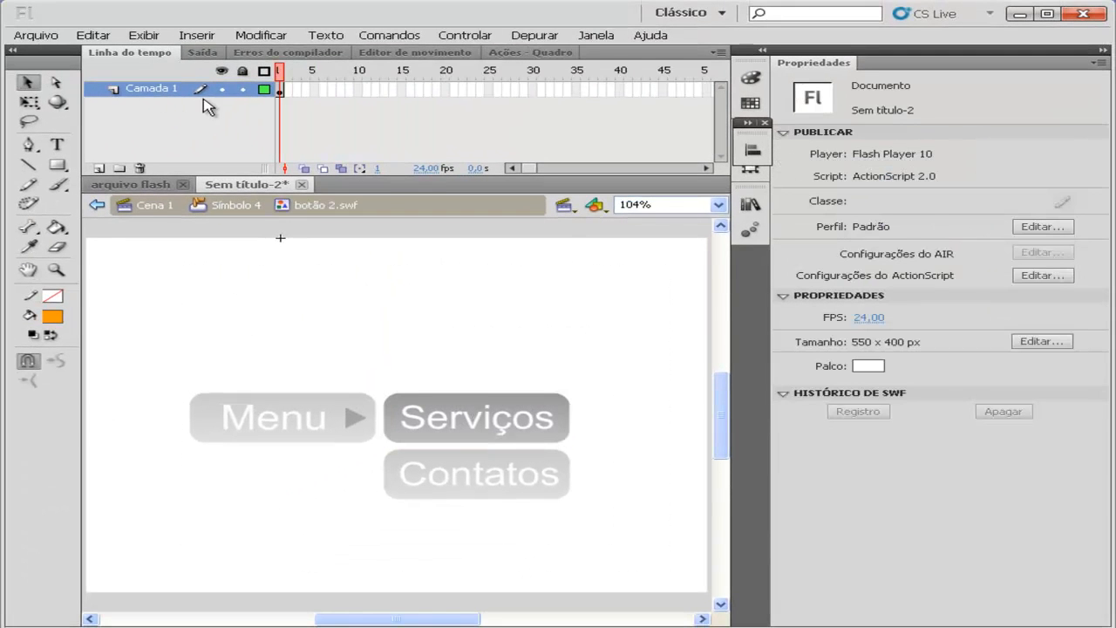
left_click(97, 205)
left_click(486, 419)
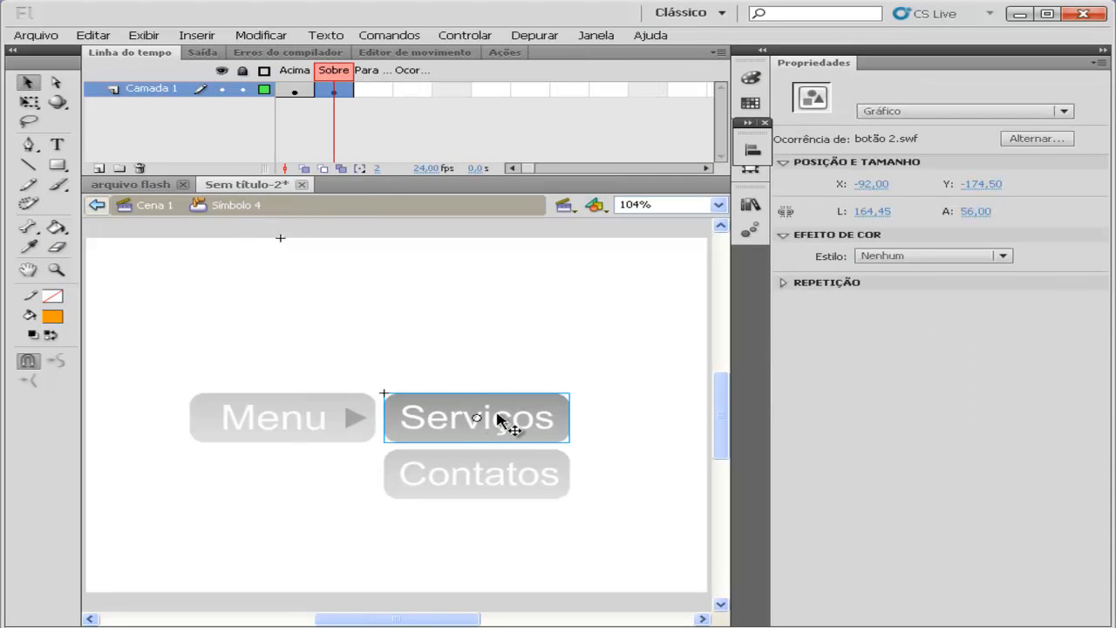
right_click(499, 419)
left_click(553, 428)
left_click(502, 380)
left_click(489, 421)
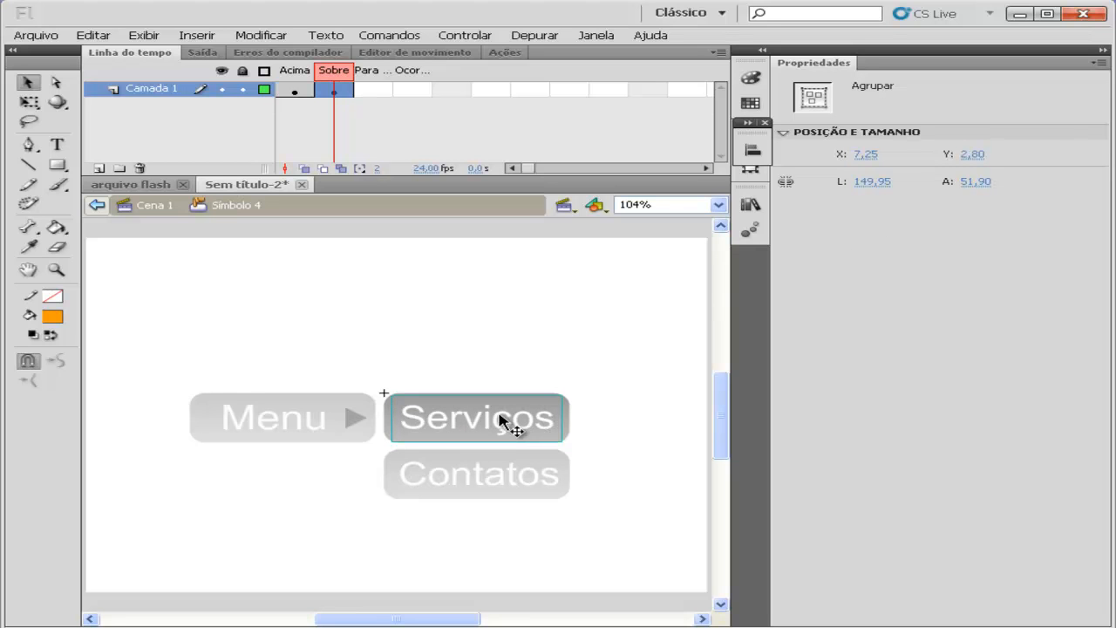
left_click(569, 417)
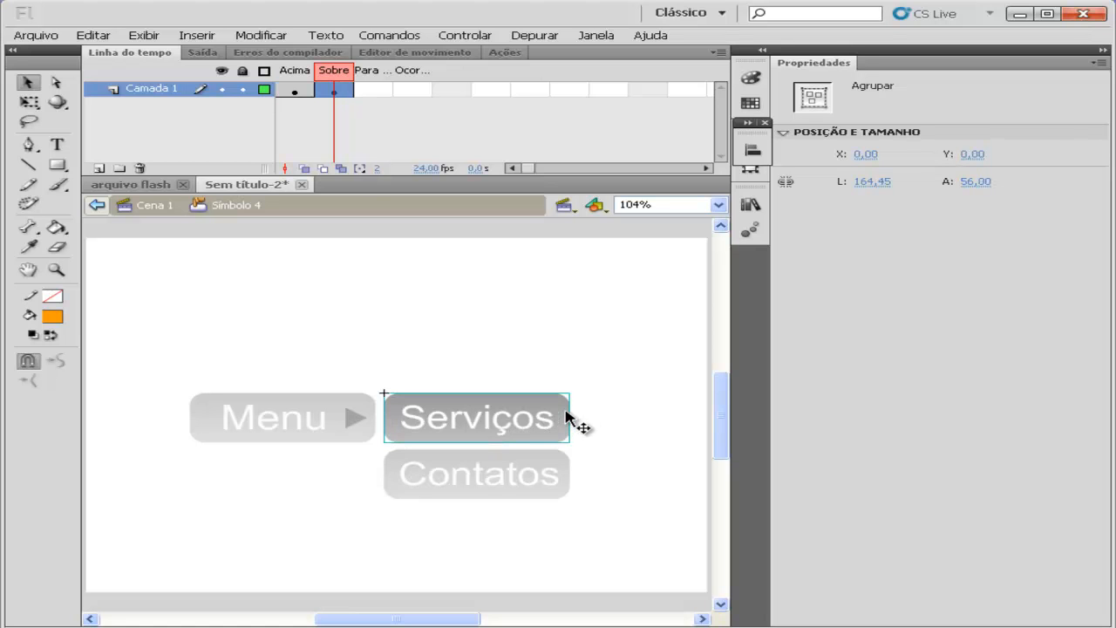
right_click(488, 427)
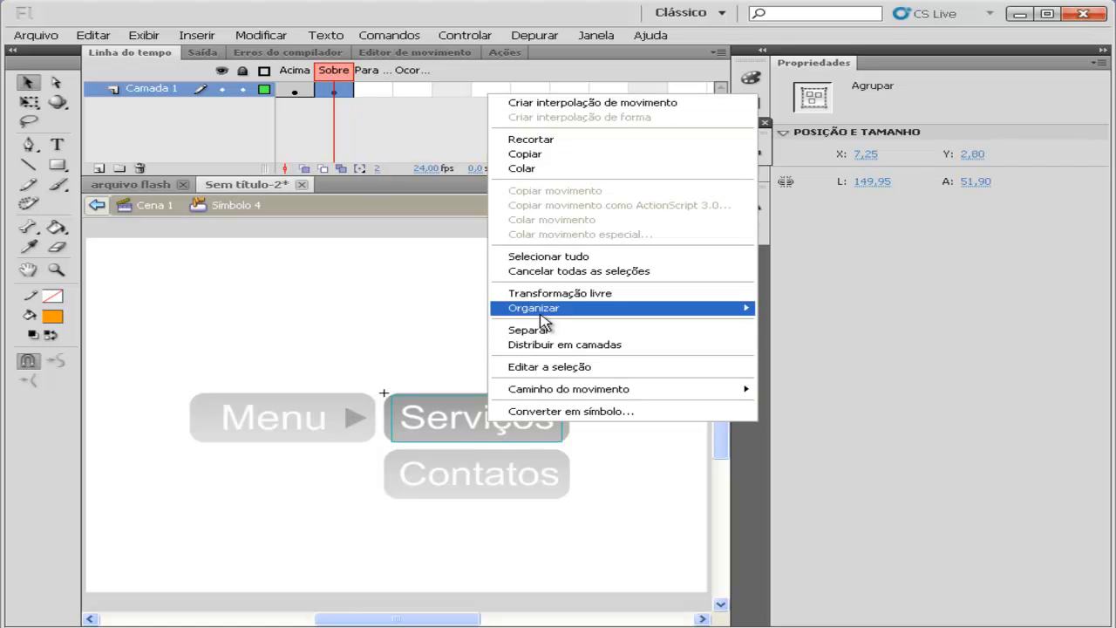
left_click(541, 328)
- Colour the Serviços text orange in the Sobre state and return to Cena 1
left_click(475, 434)
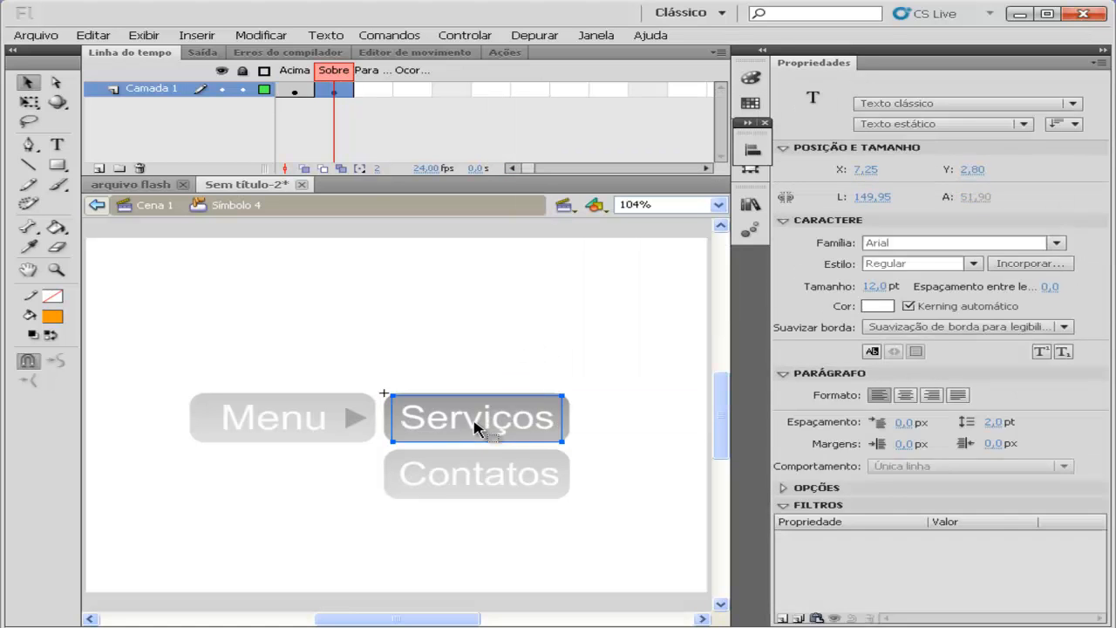
left_click(750, 103)
left_click(683, 131)
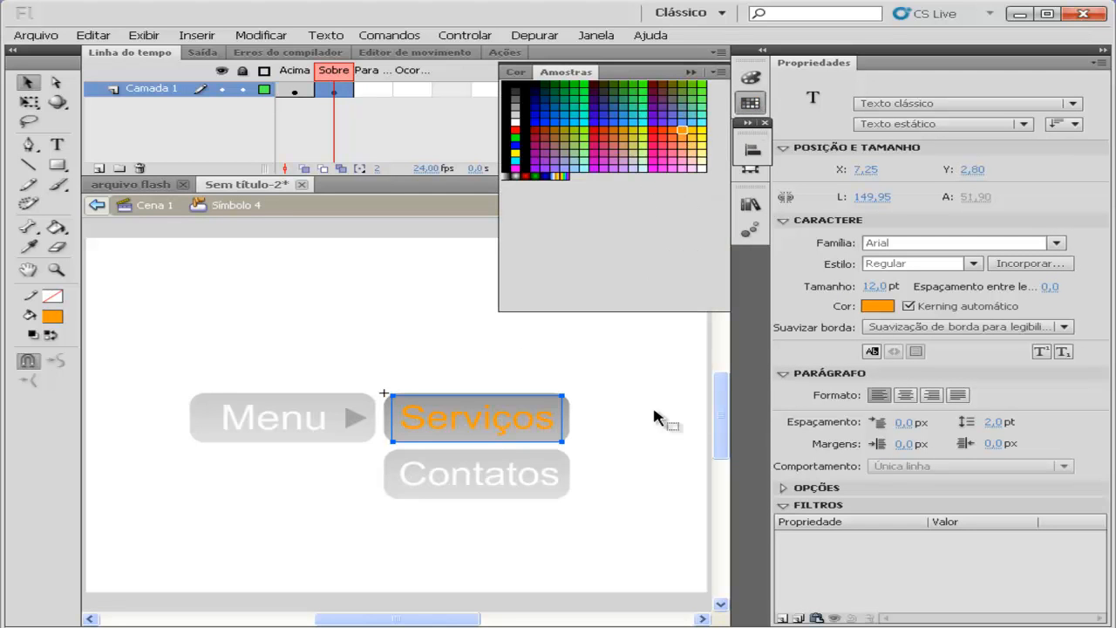
left_click(97, 205)
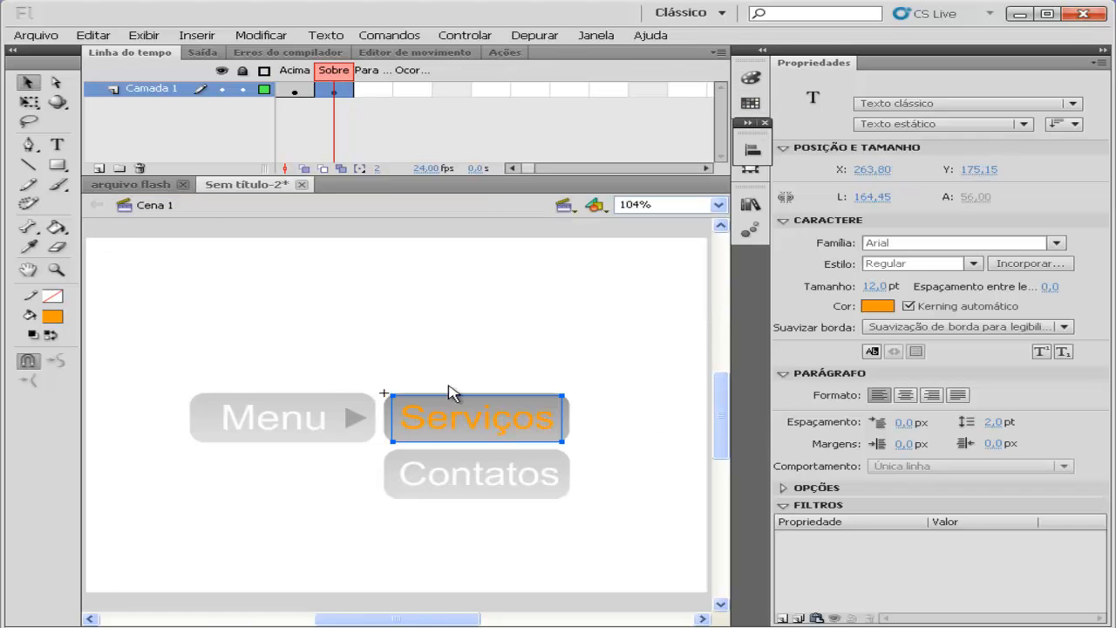
- Open the Contatos button symbol for editing in place and break its graphic and text group apart into editable text
left_click(504, 476)
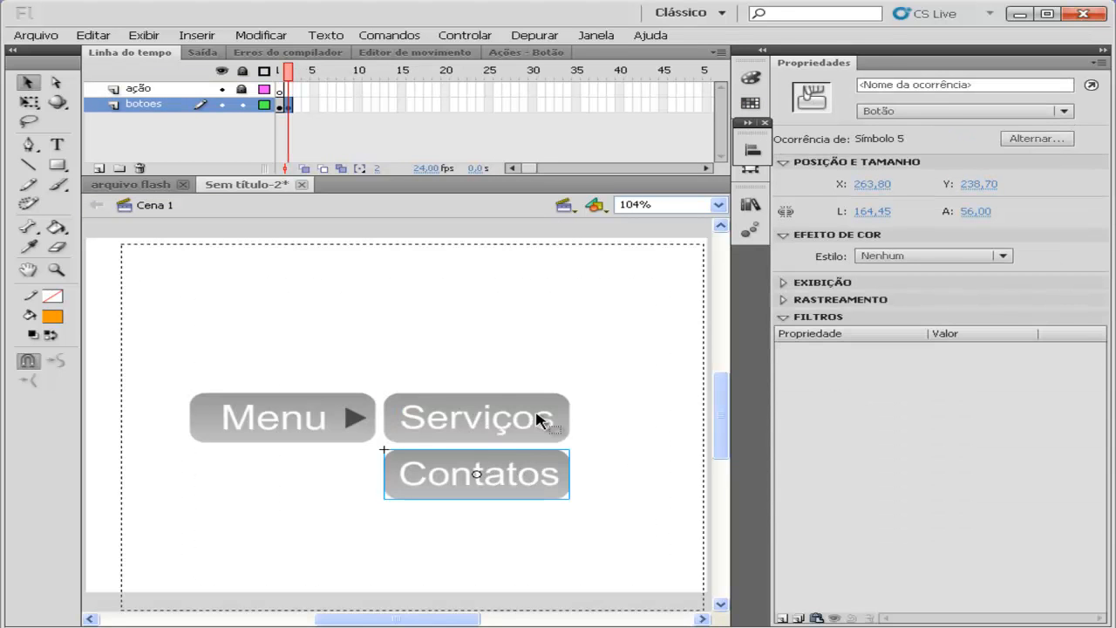
key("ctrl+e")
right_click(512, 484)
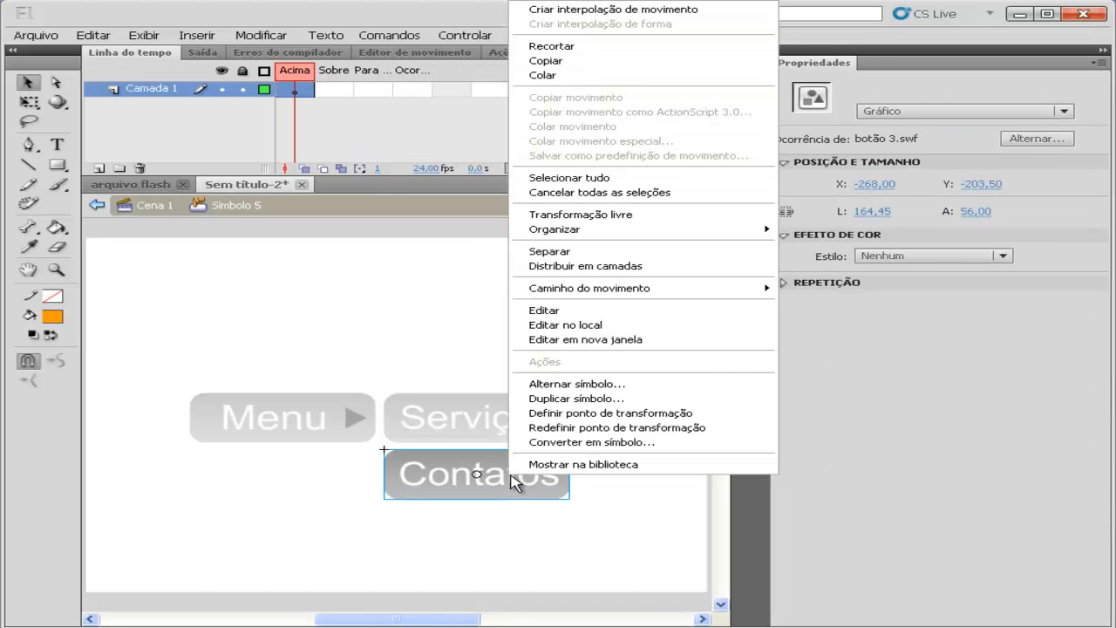
left_click(518, 253)
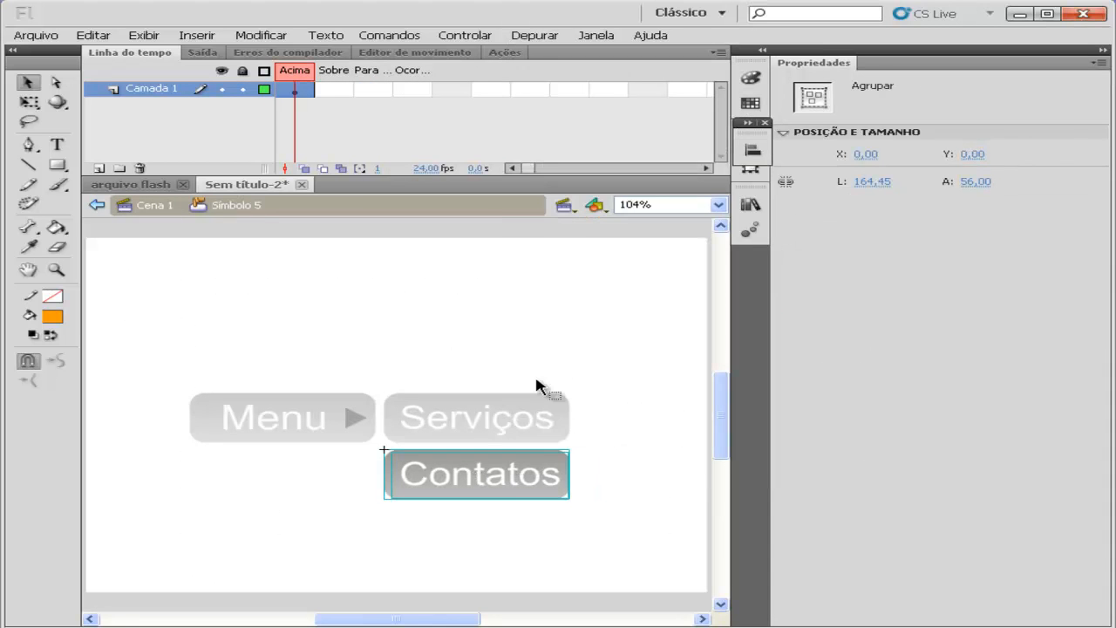
right_click(532, 476)
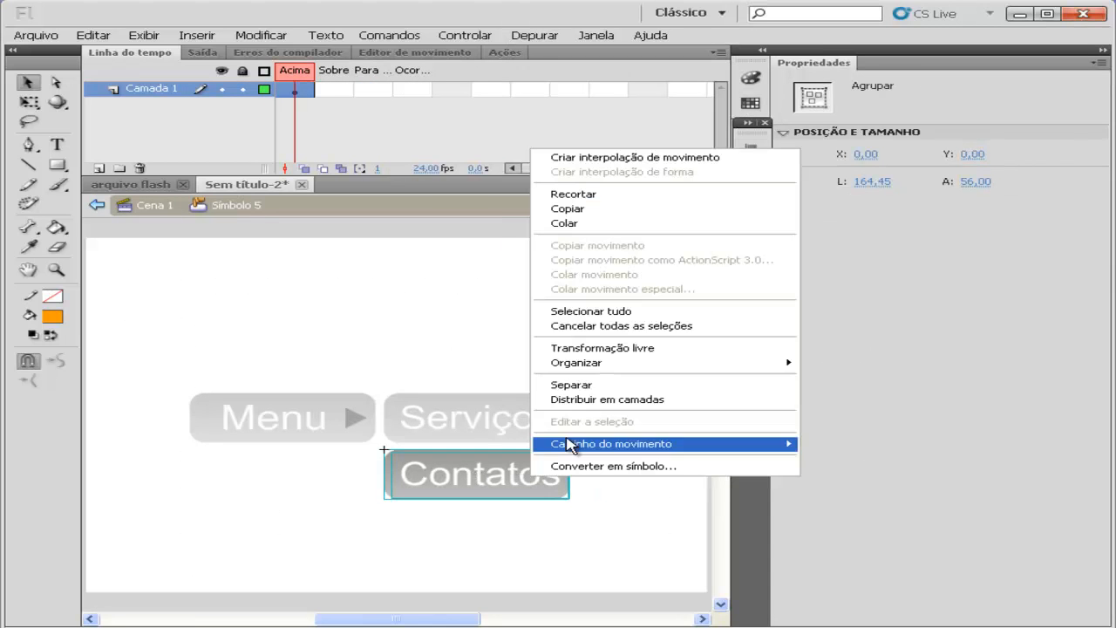
left_click(602, 387)
left_click(602, 478)
left_click(518, 483)
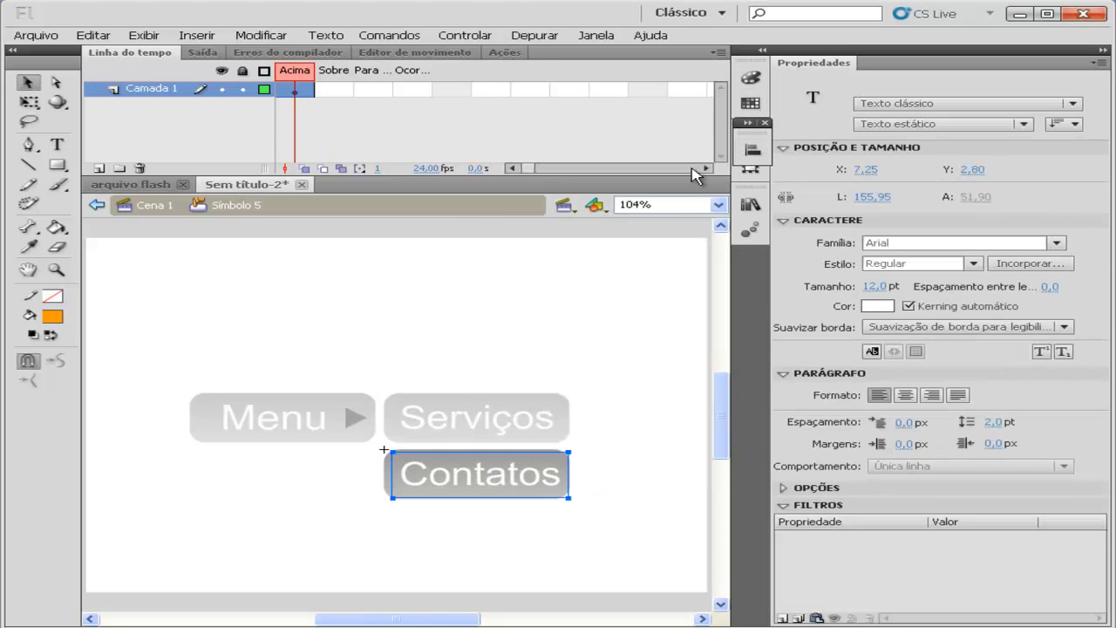
- Insert a keyframe in the Sobre state of the Contatos button symbol
right_click(335, 90)
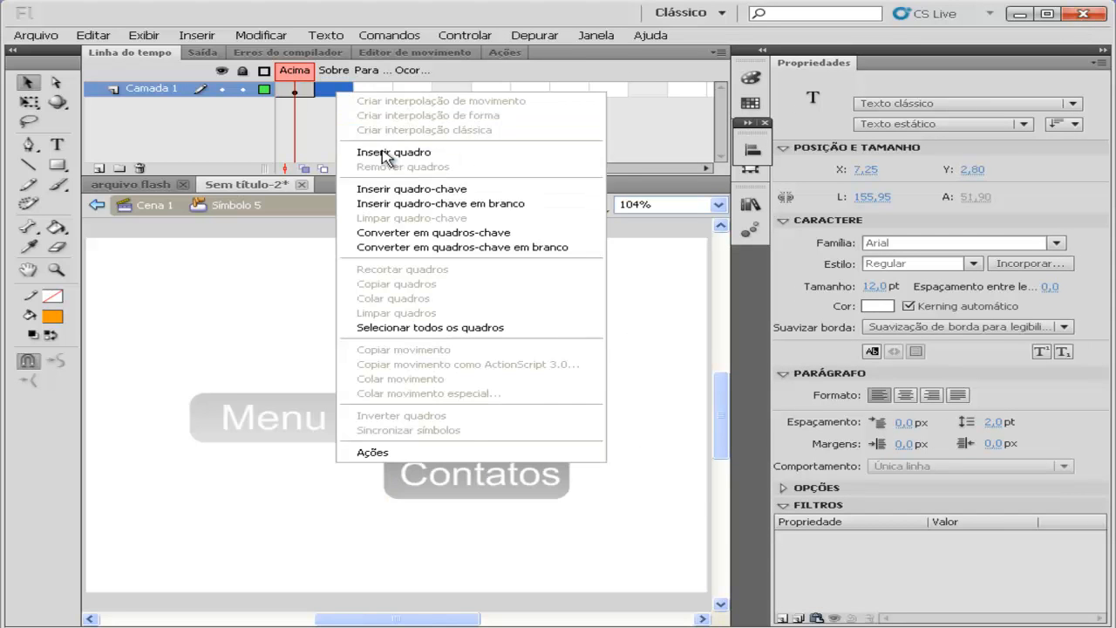
left_click(402, 183)
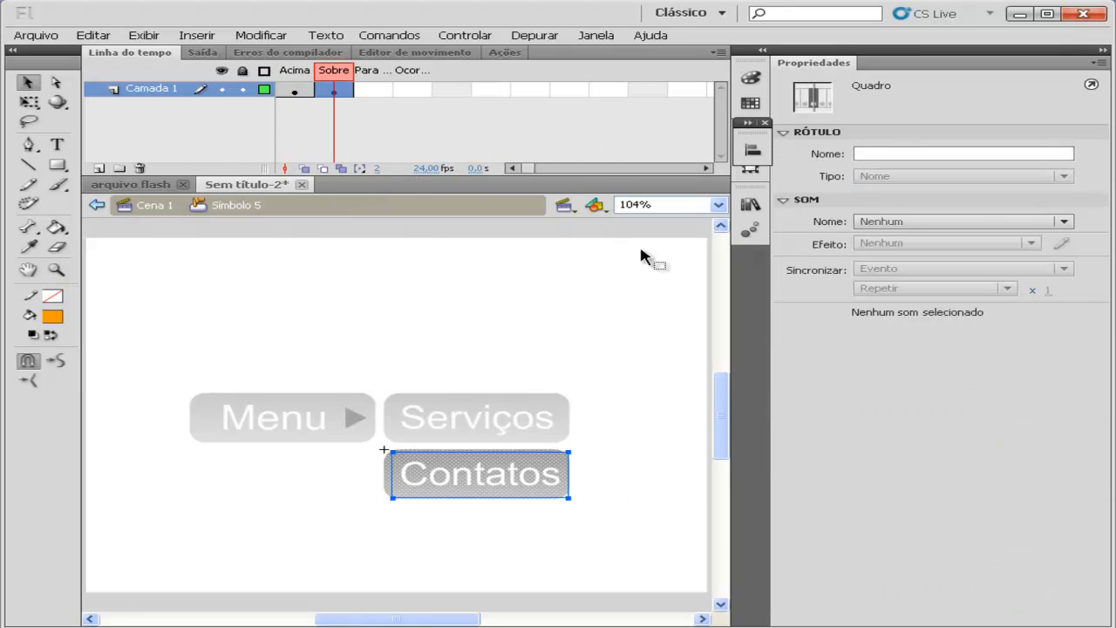
left_click(653, 488)
- Colour the Contatos text orange in the Sobre state and return to Cena 1
left_click(529, 481)
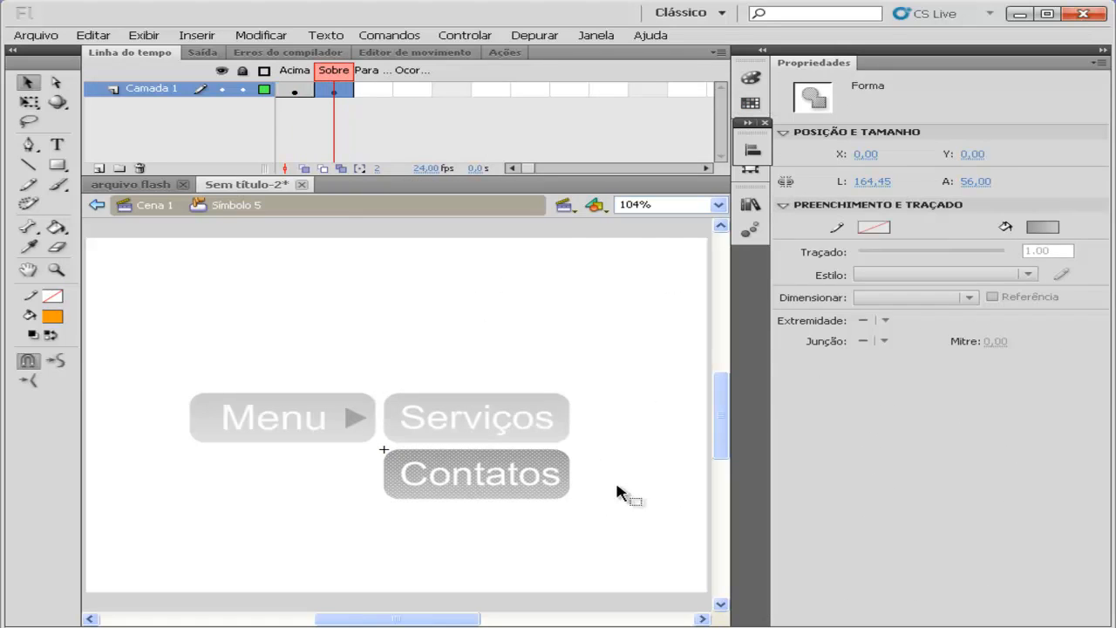
left_click(610, 486)
left_click(549, 480)
left_click(751, 104)
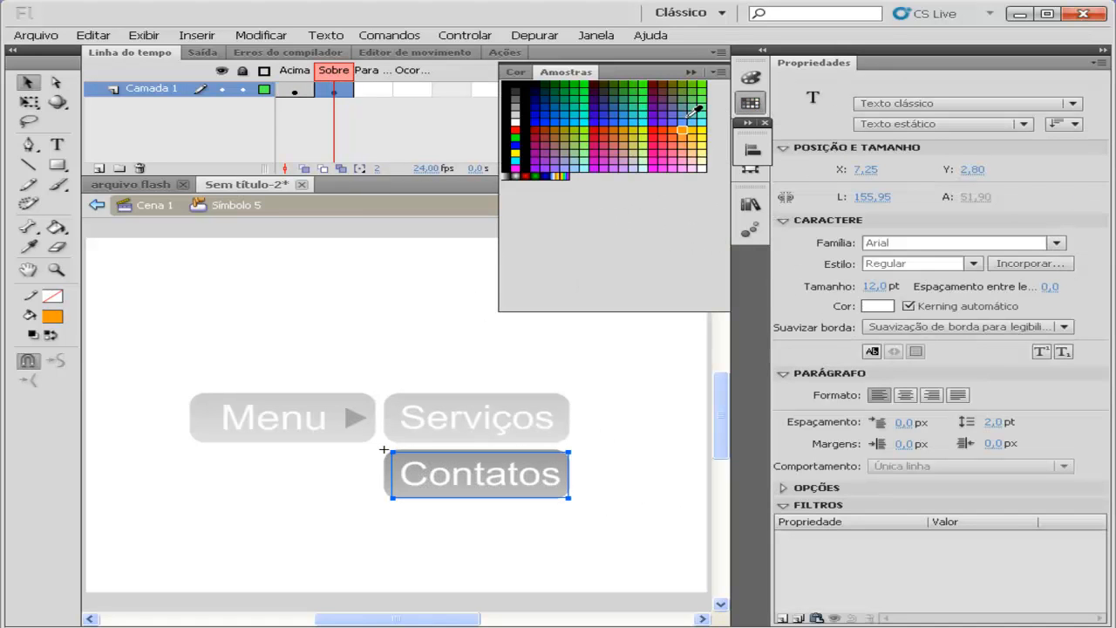
left_click(682, 129)
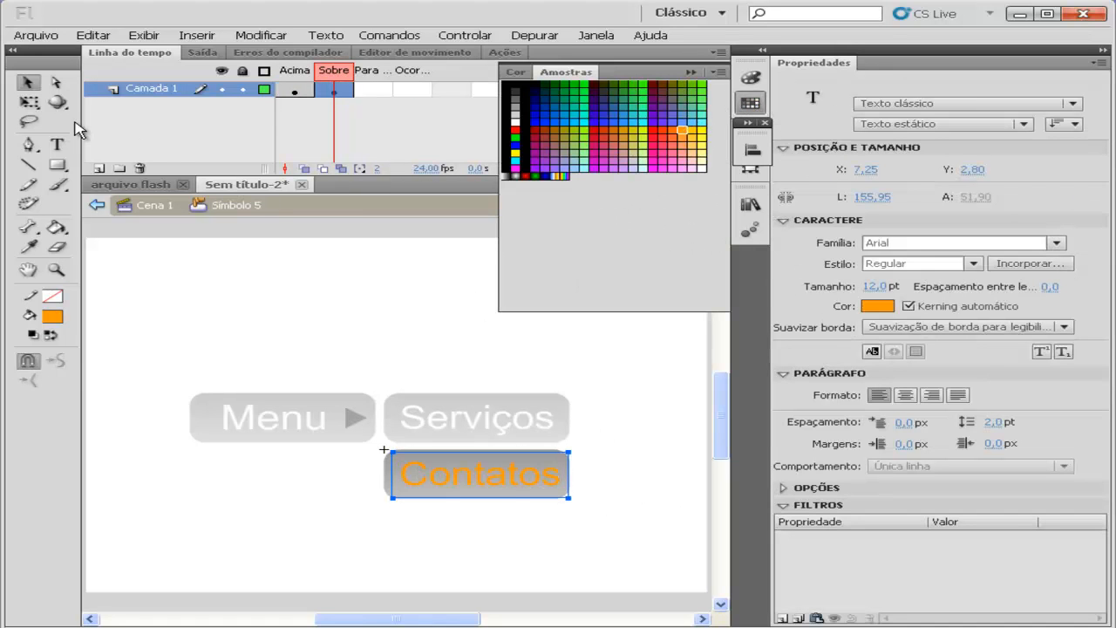
left_click(96, 205)
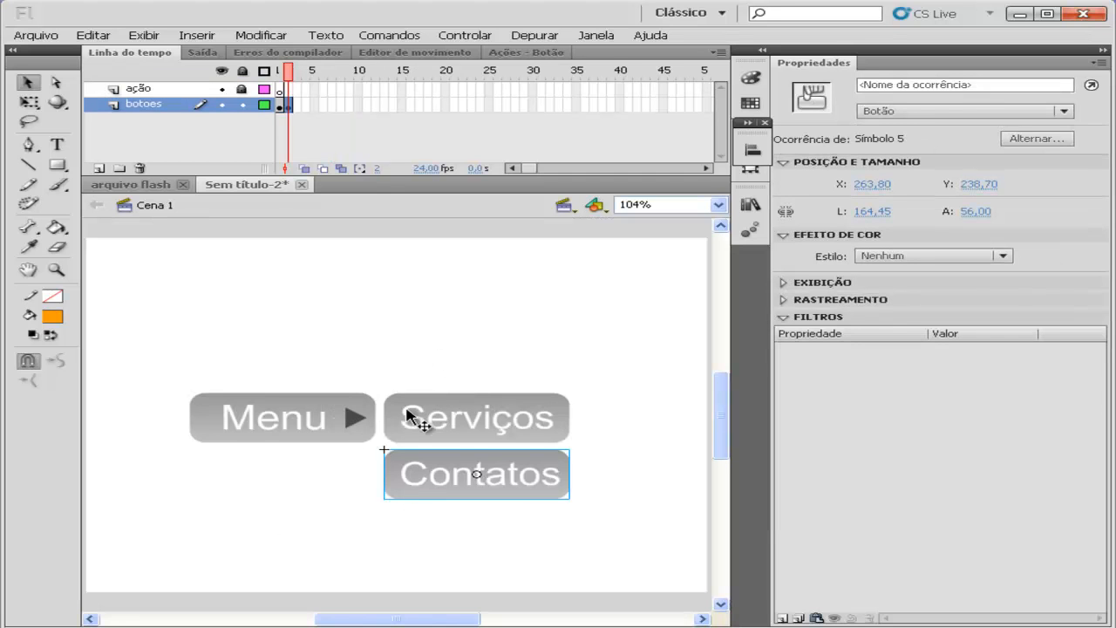
- Test the movie to check how it plays and close the preview
key("ctrl+Return")
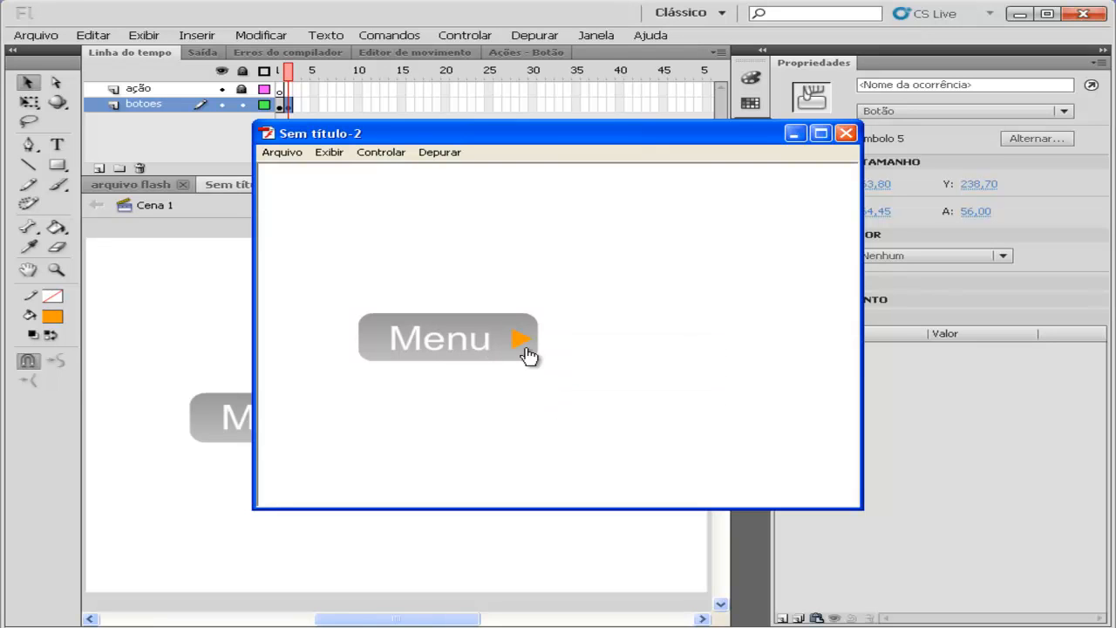
left_click(845, 134)
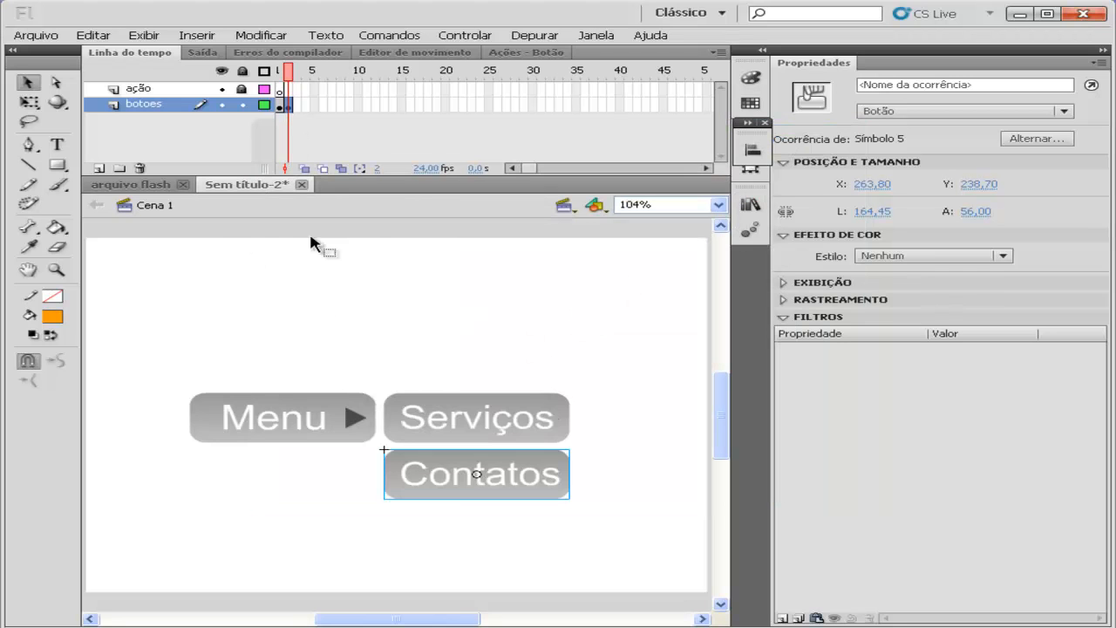
- Add the frame action stop(); to frame 1 of the ação layer
left_click(278, 89)
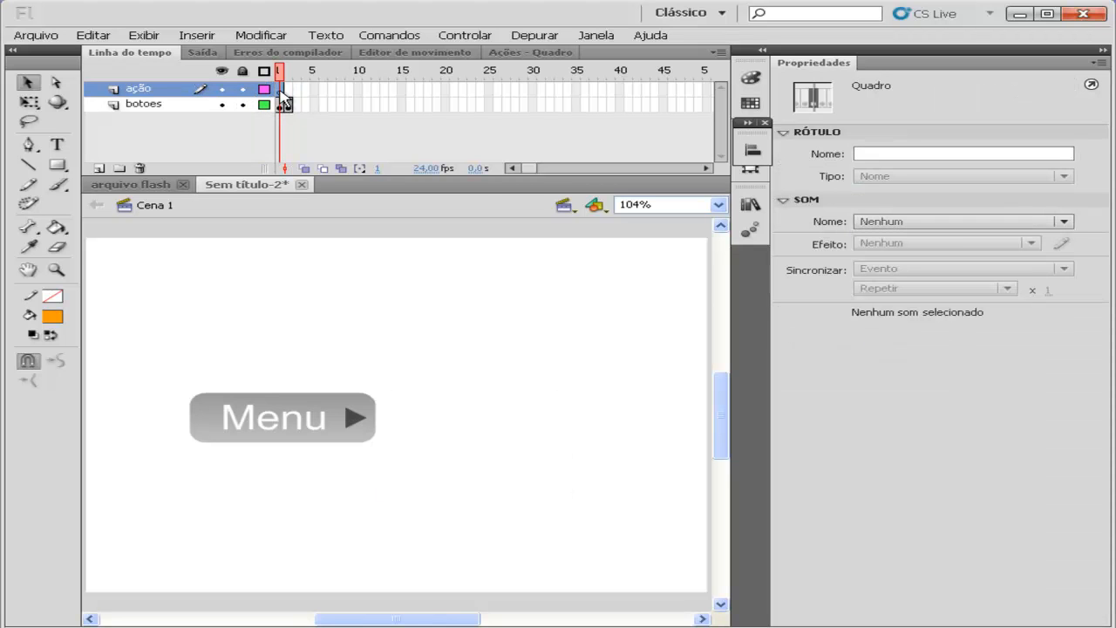
right_click(284, 96)
left_click(377, 451)
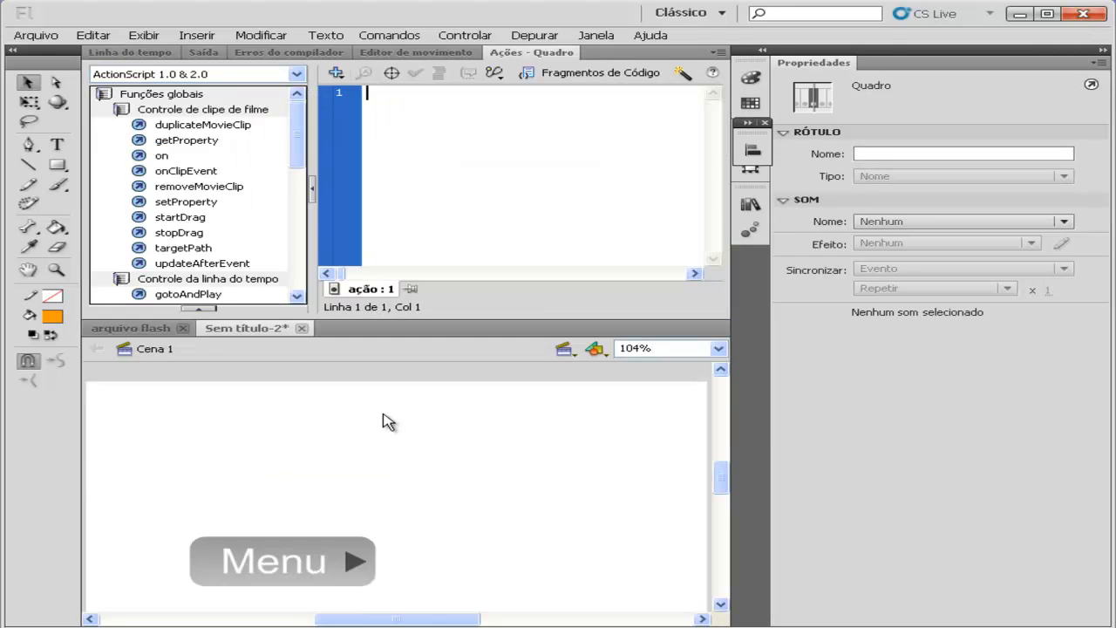
type("stop();")
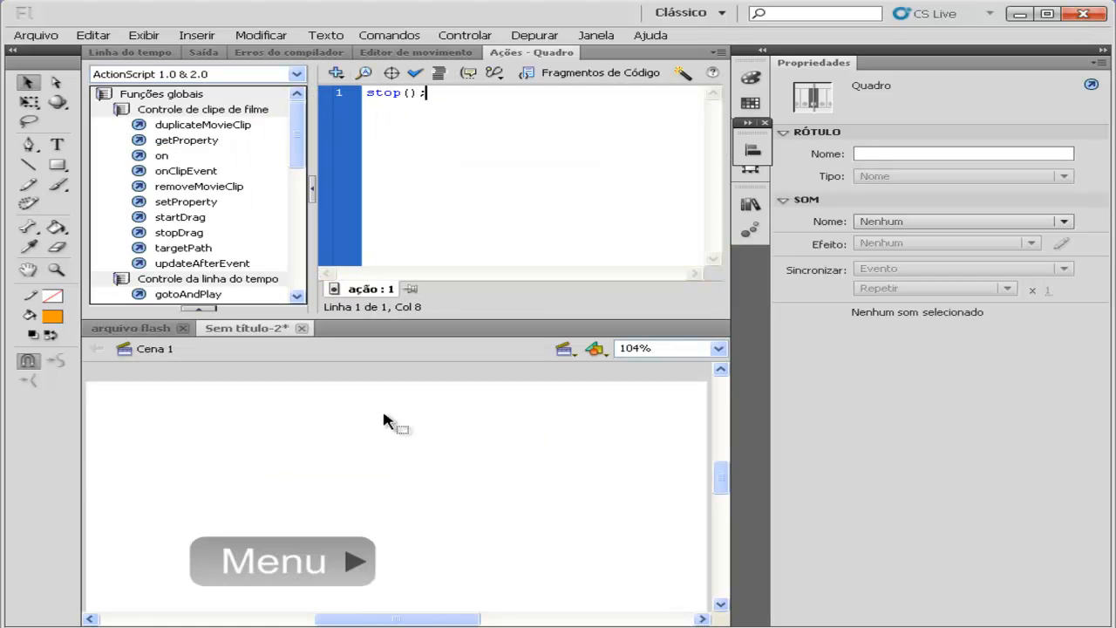
- Save the document on the Desktop as menu, and test the movie with the stop action
key("ctrl+s")
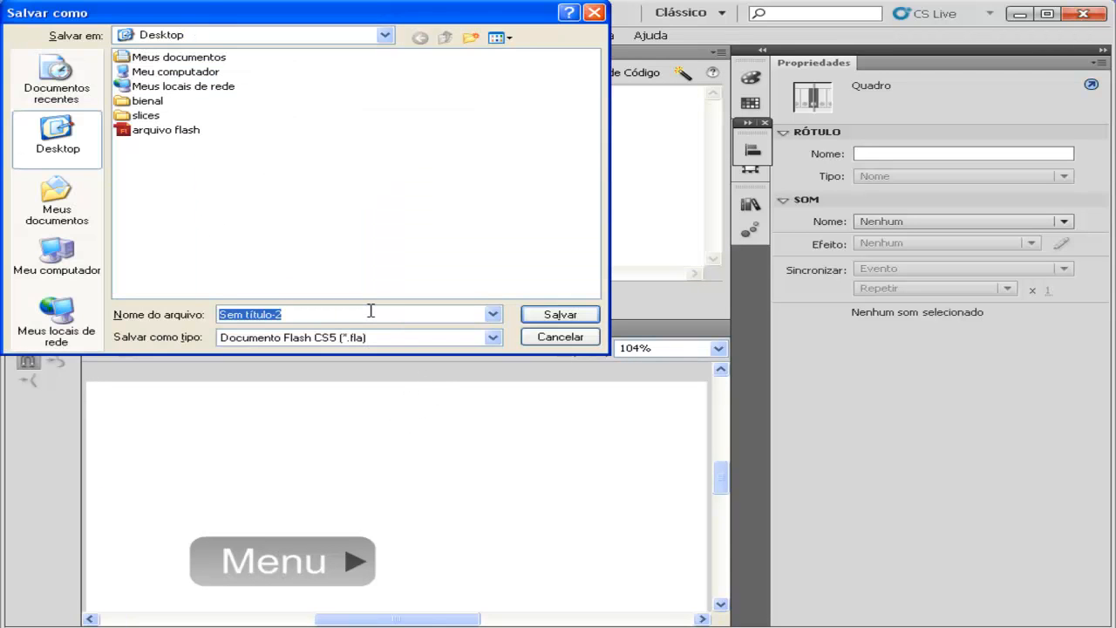
type("menu")
left_click(559, 314)
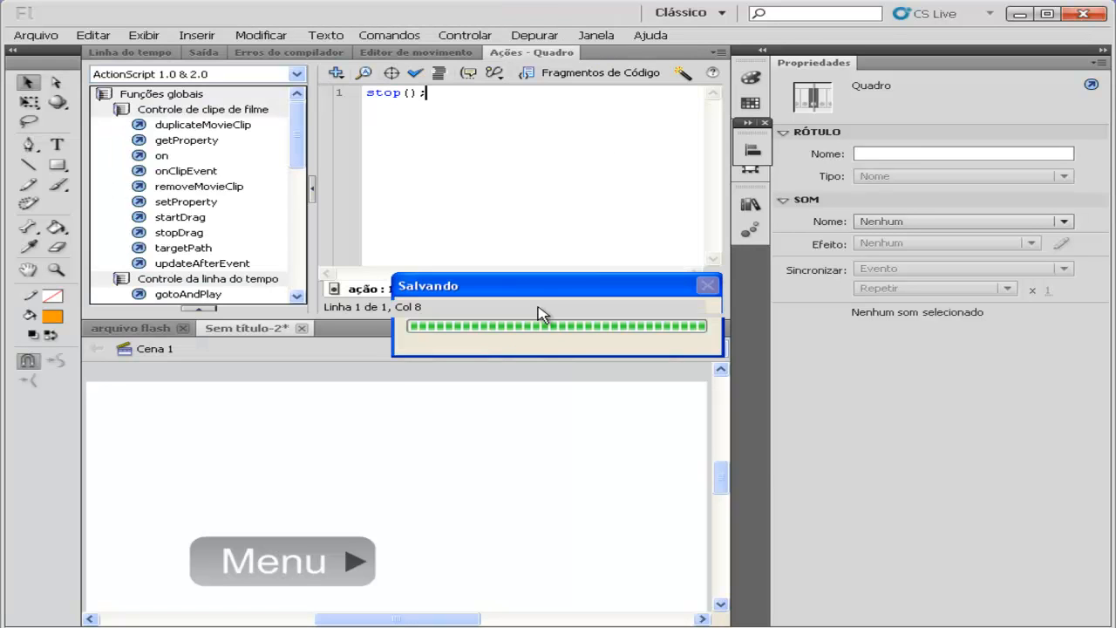
key("ctrl+Return")
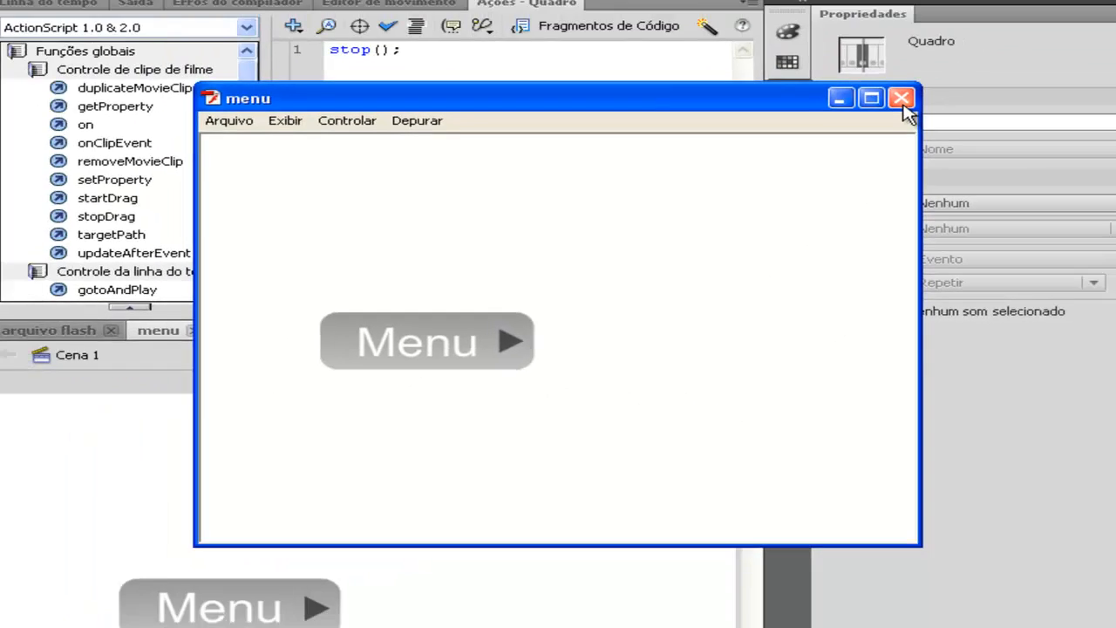
left_click(1019, 23)
- Add an on (rollOver) handler to the actions of the Menu button on frame 1 of the botoes layer
left_click_drag(720, 475, 722, 491)
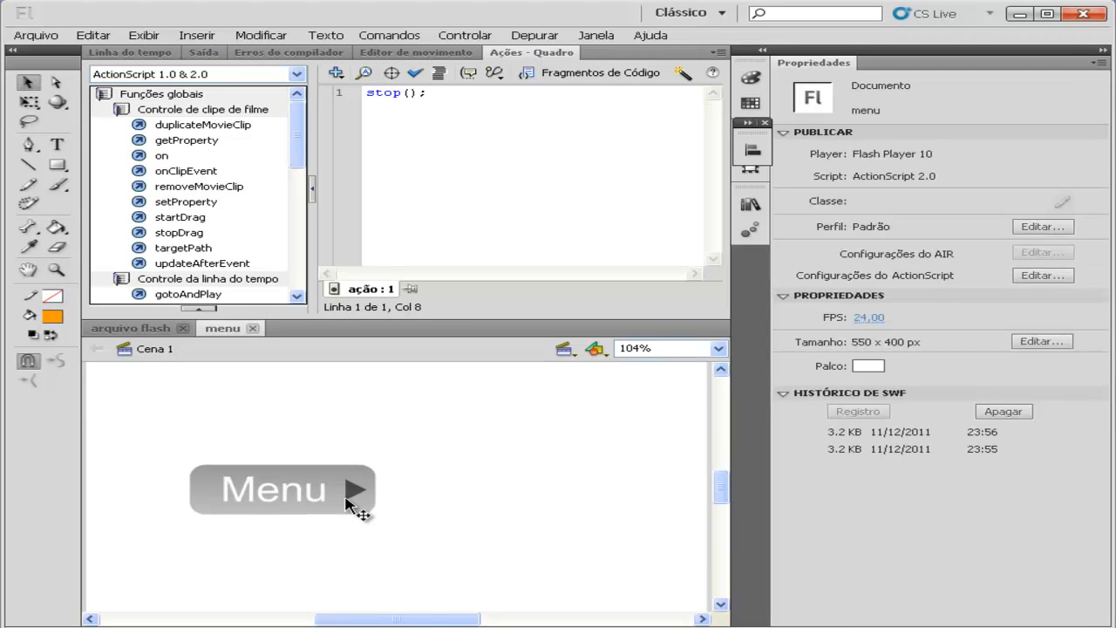
left_click(126, 52)
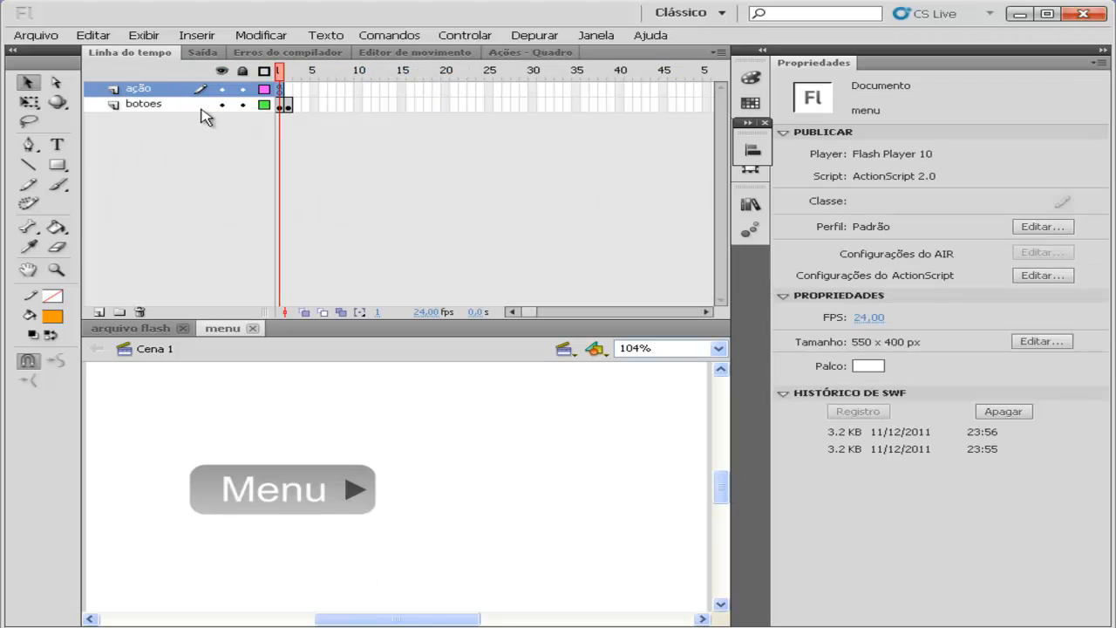
left_click(282, 109)
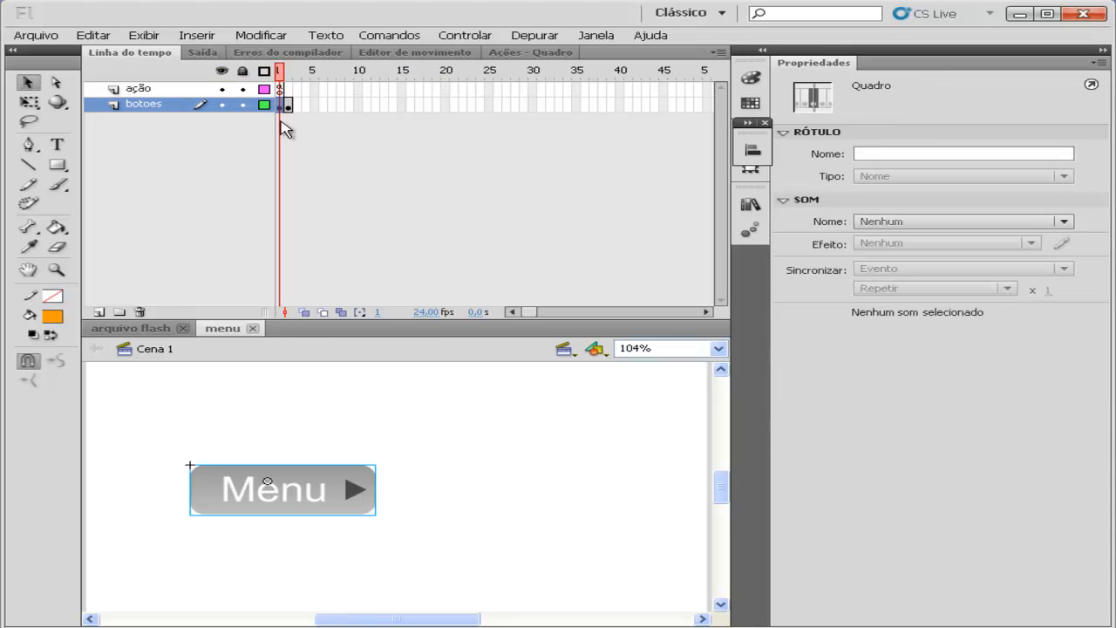
right_click(307, 495)
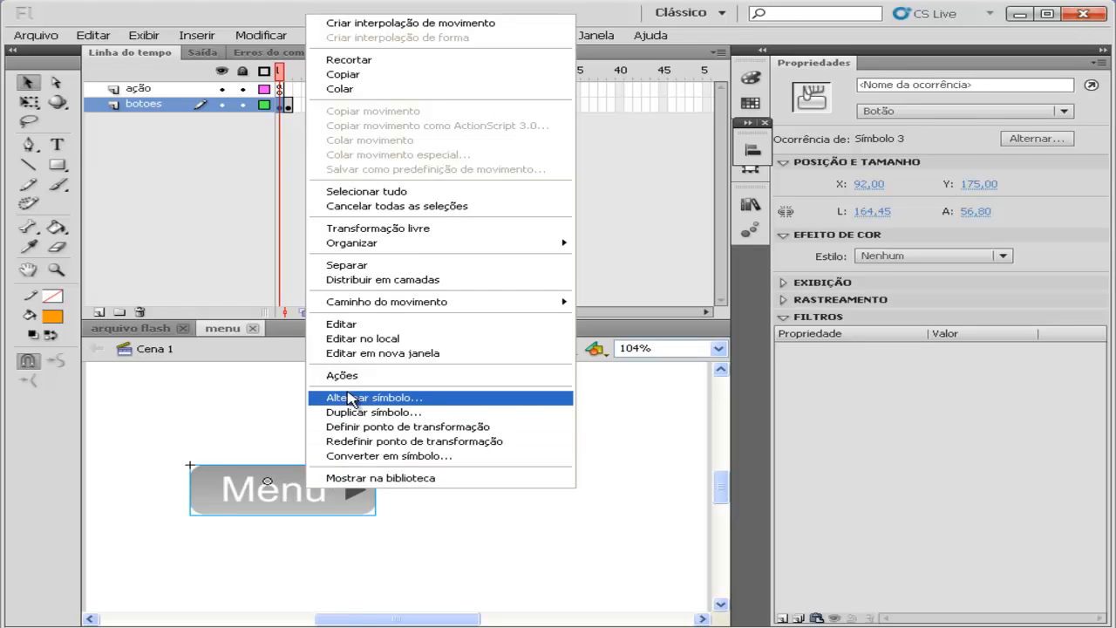
left_click(357, 377)
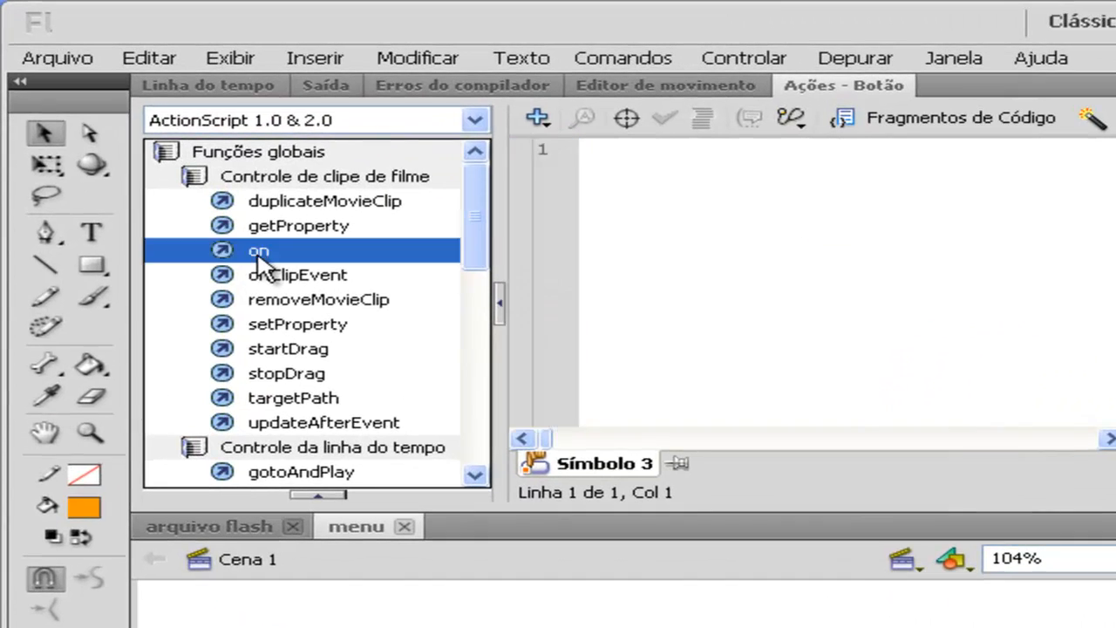
double_click(162, 155)
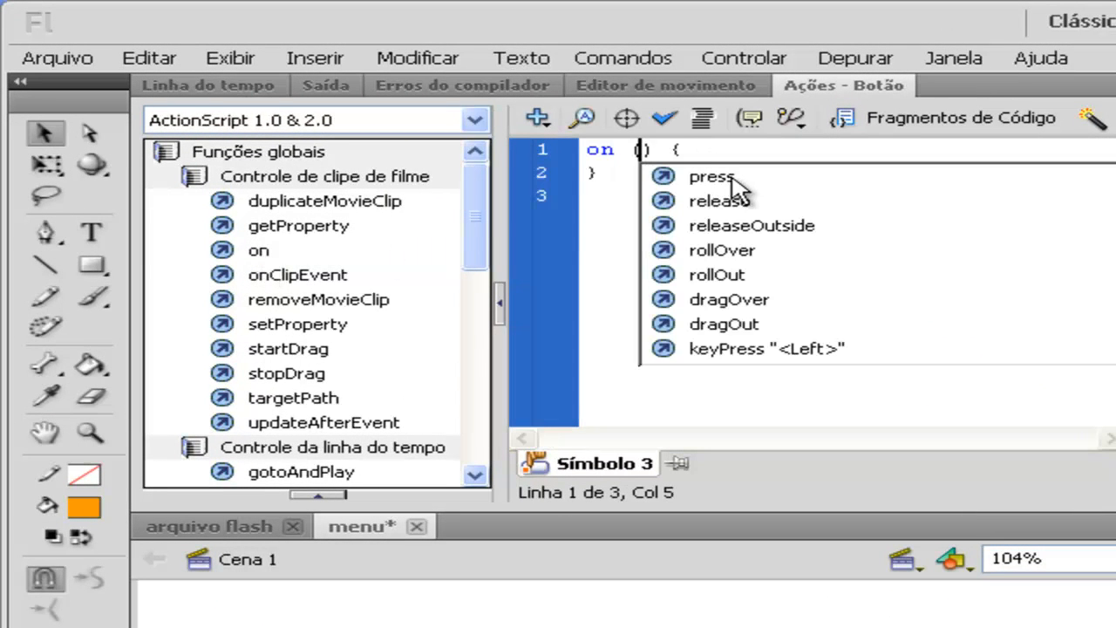
double_click(738, 250)
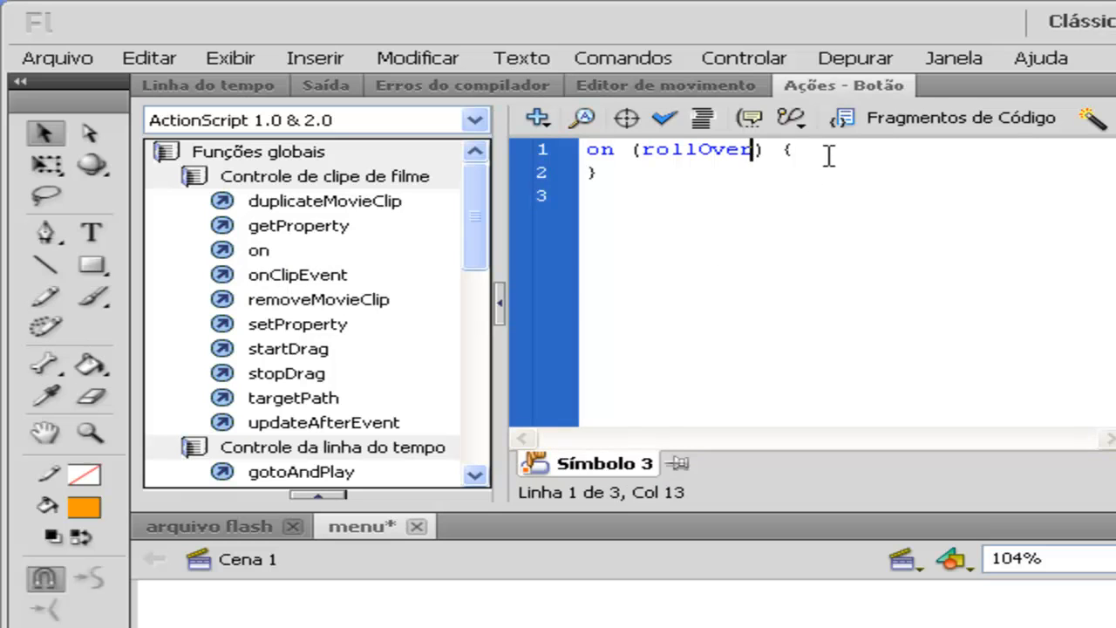
key("Return")
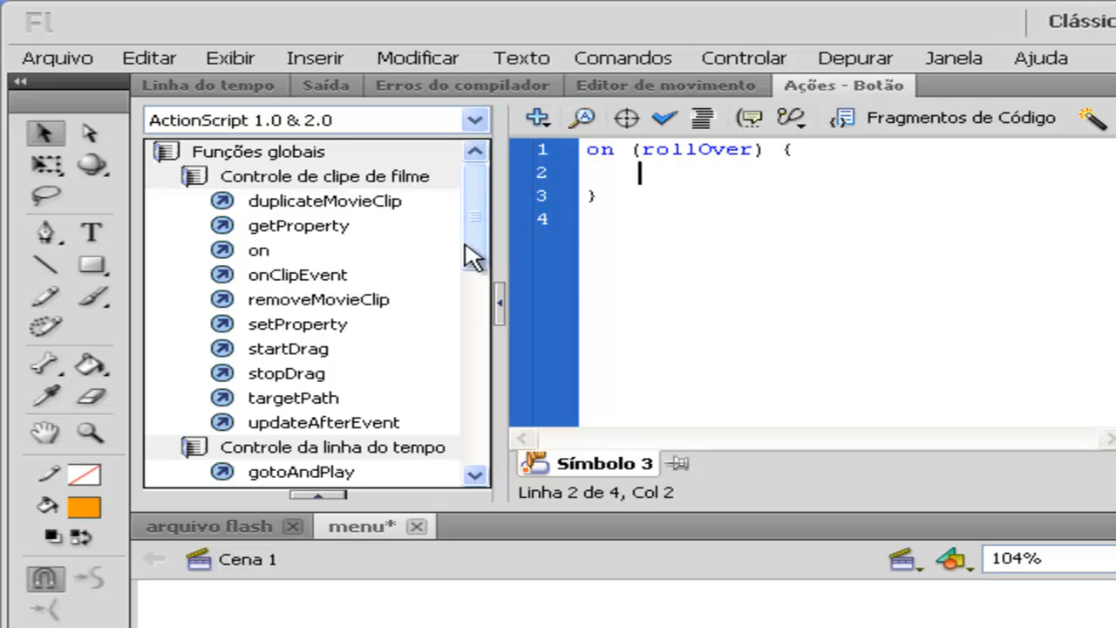
- Insert gotoAndPlay(2); inside the Menu button's rollOver handler
left_click(209, 87)
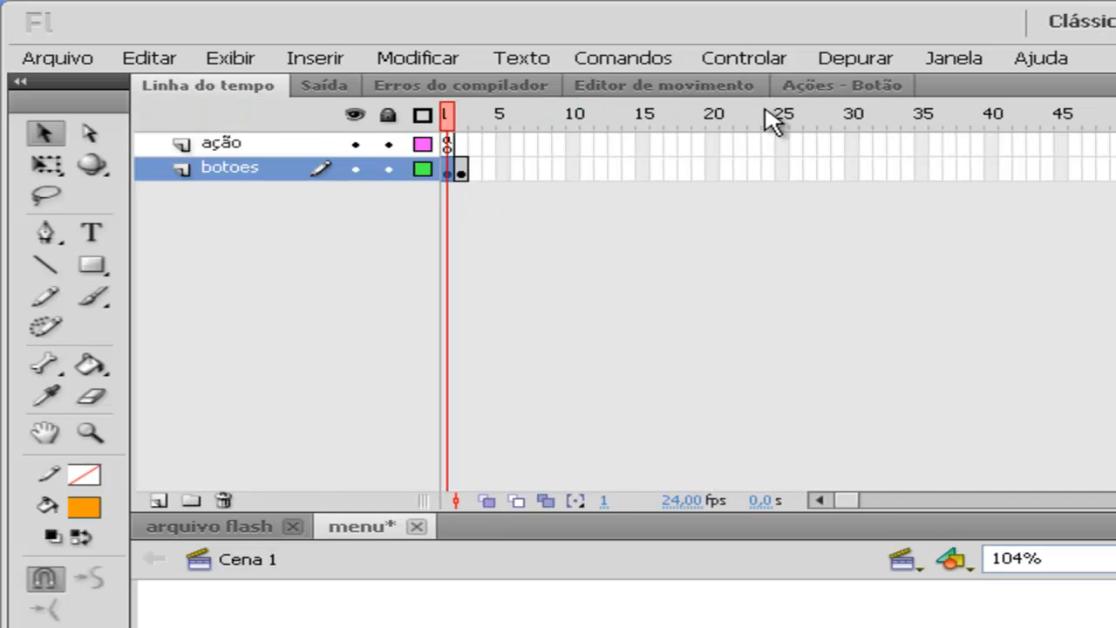
left_click(804, 89)
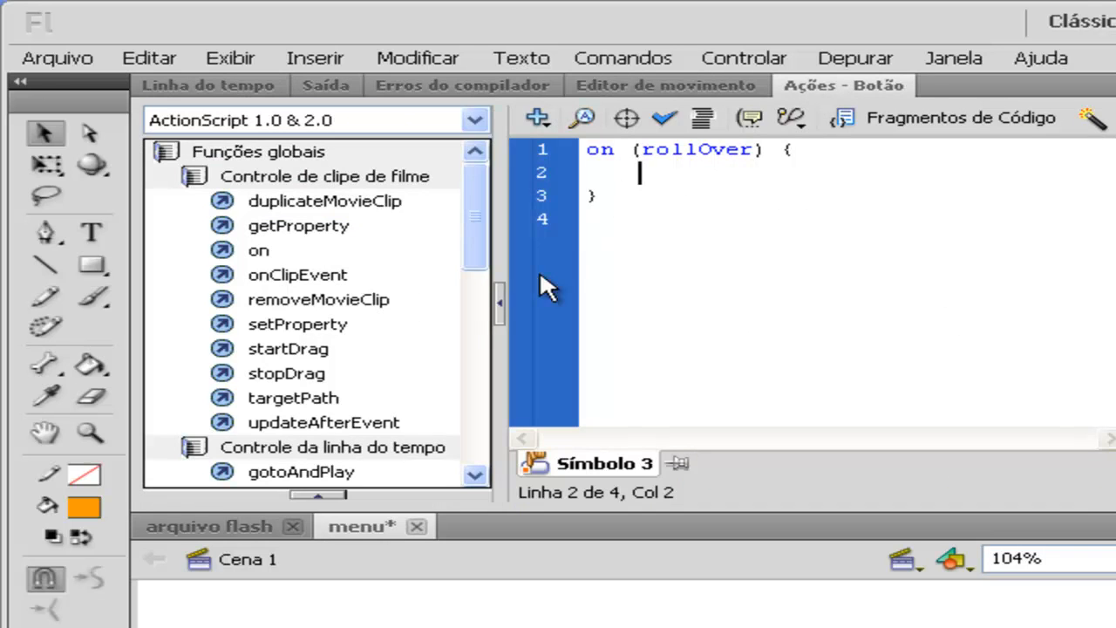
left_click_drag(481, 231, 482, 269)
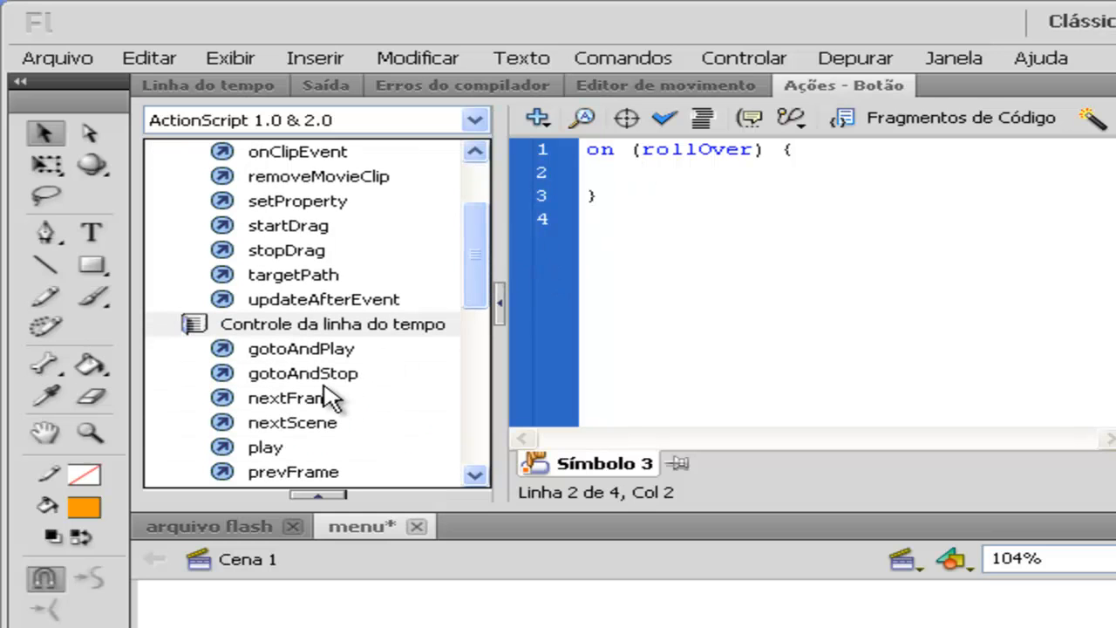
double_click(319, 353)
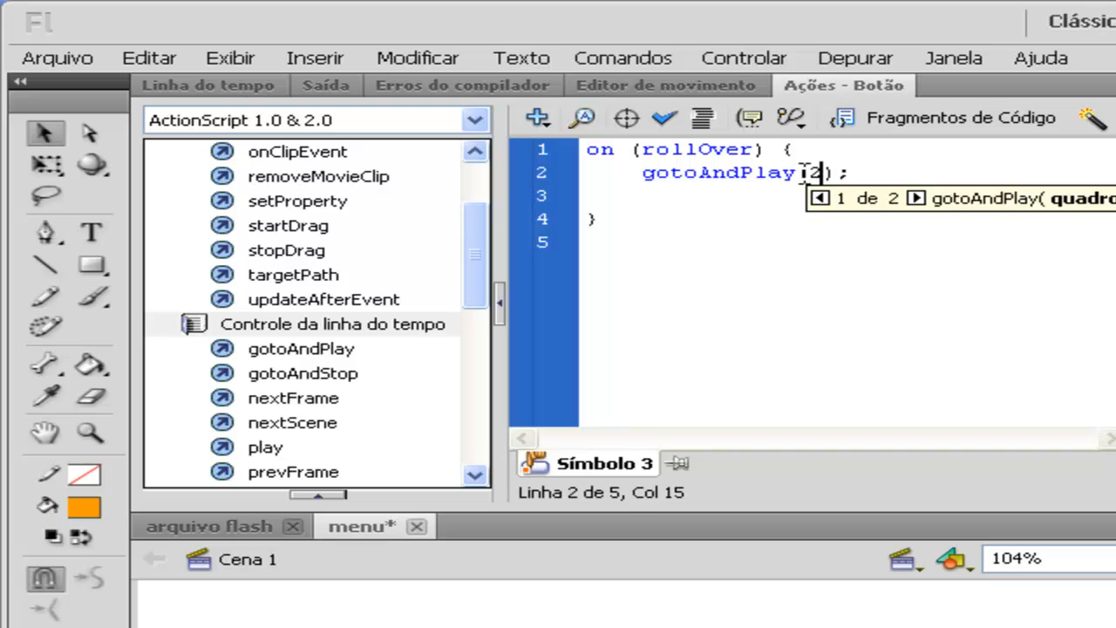
- Test the movie to try the Menu button's rollover action, and close the preview
key("ctrl+Return")
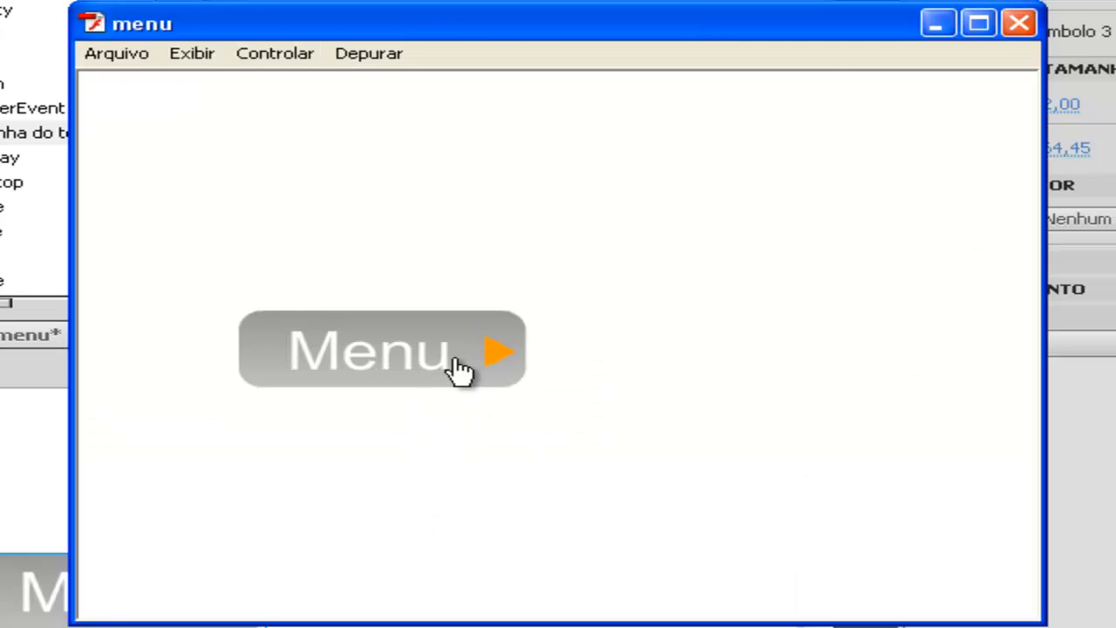
left_click(496, 370)
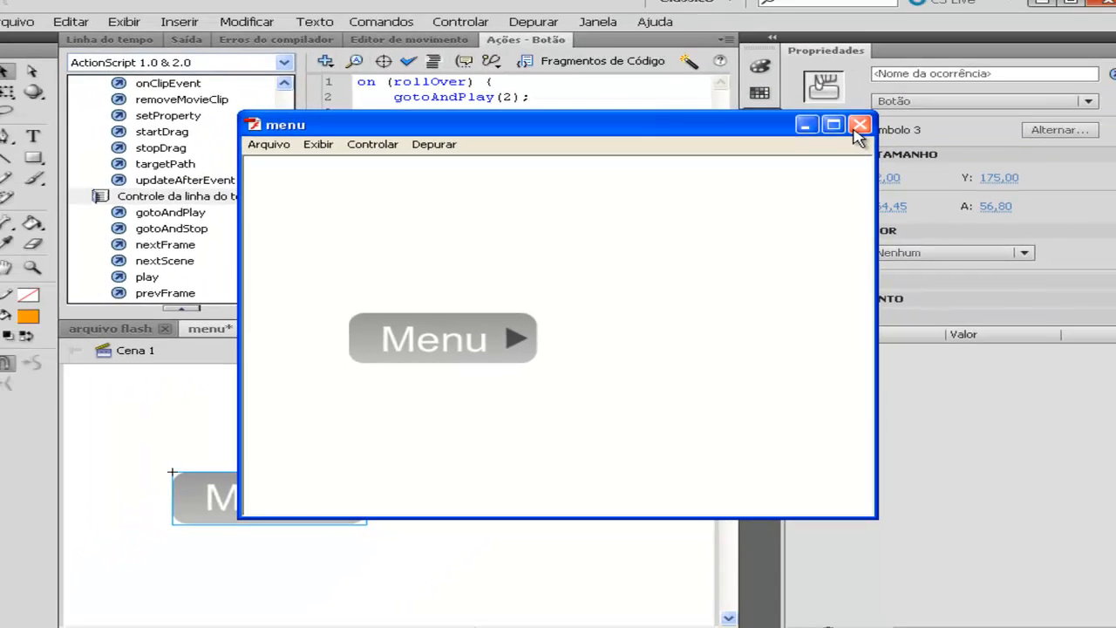
left_click(1018, 22)
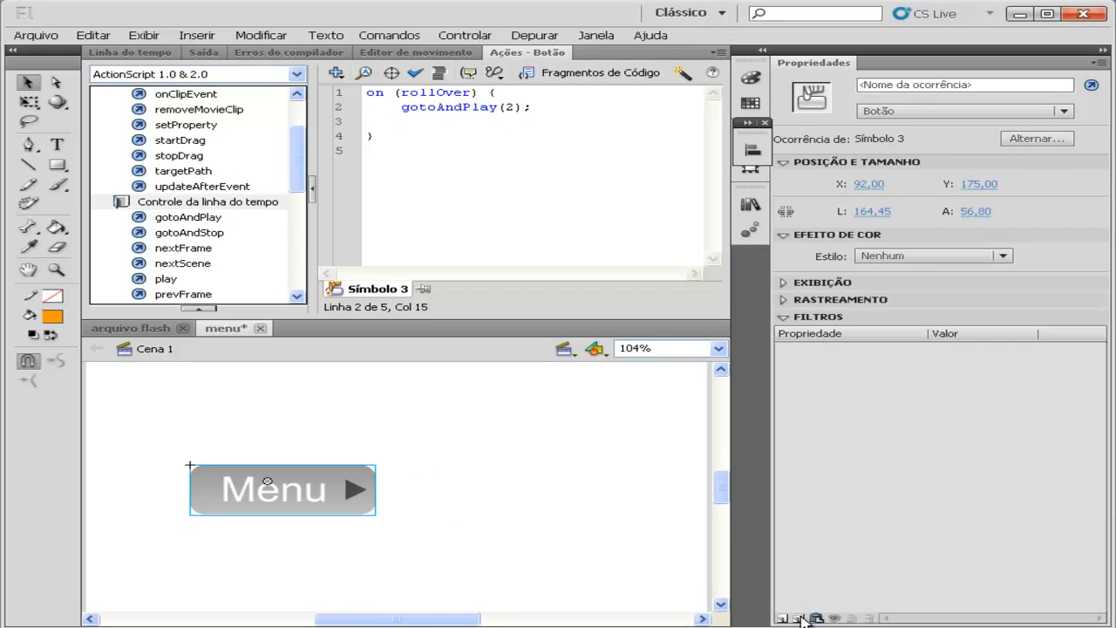